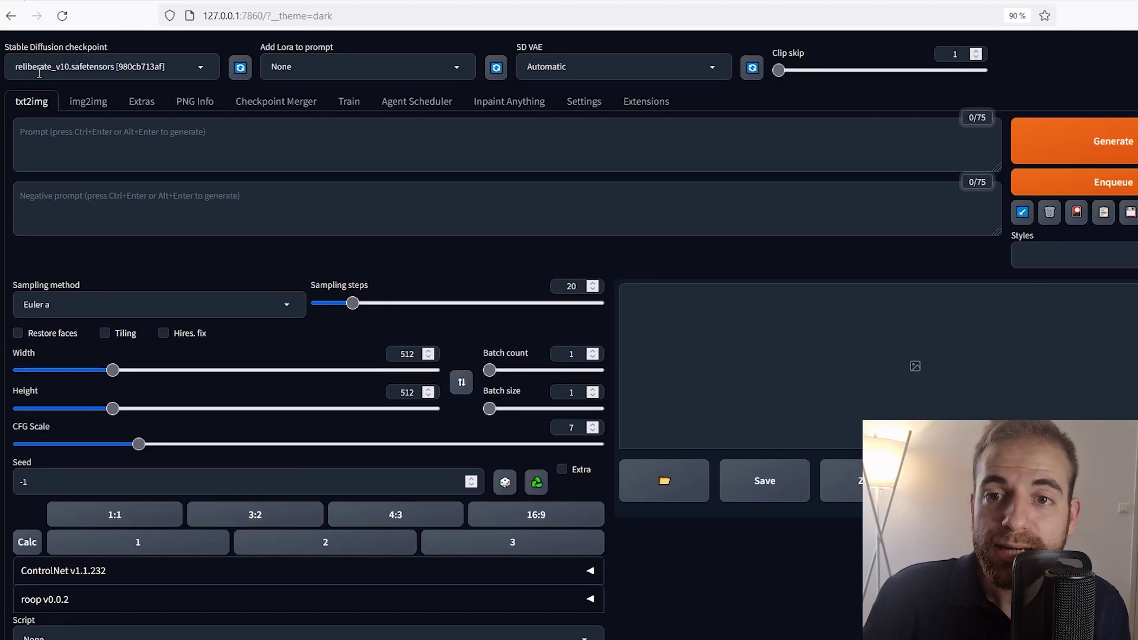
- Select reliberate_v10.safetensors as the Stable Diffusion checkpoint
click(39, 68)
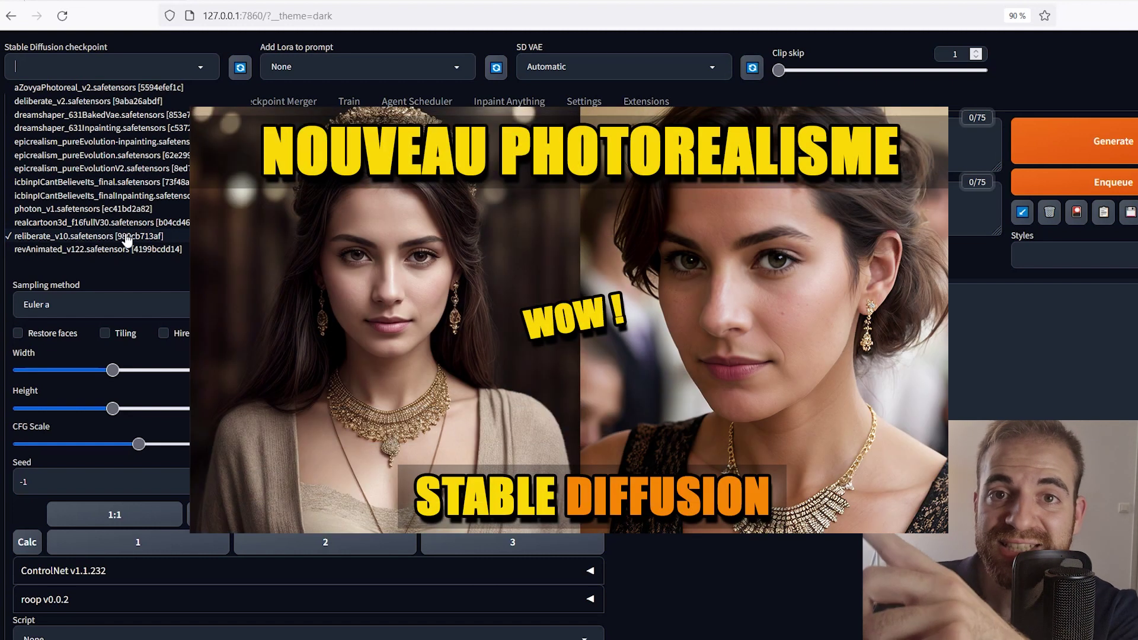
click(106, 238)
click(340, 201)
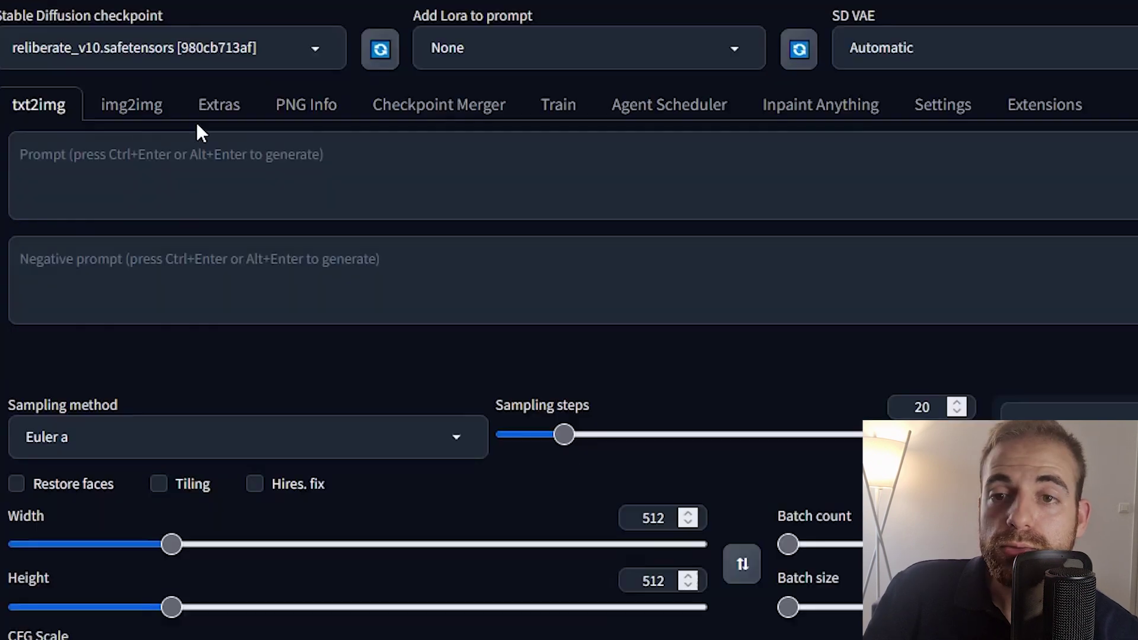
- Switch to inpainting in img2img and load exemple 3.jpg as the source image
click(150, 121)
click(243, 415)
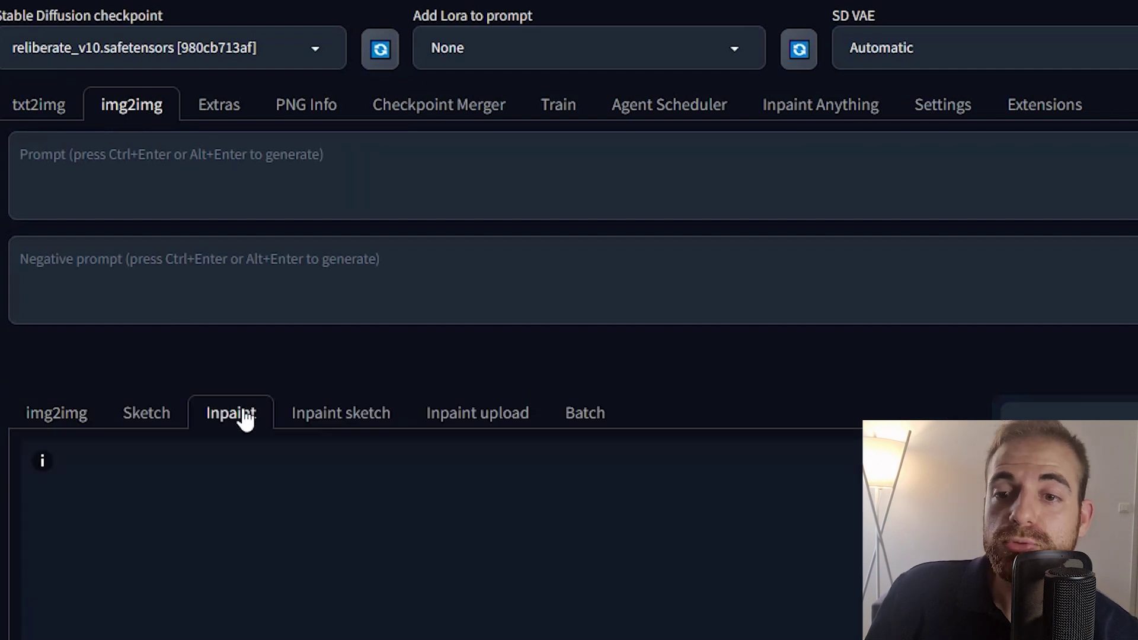
scroll(219, 368, down, 2)
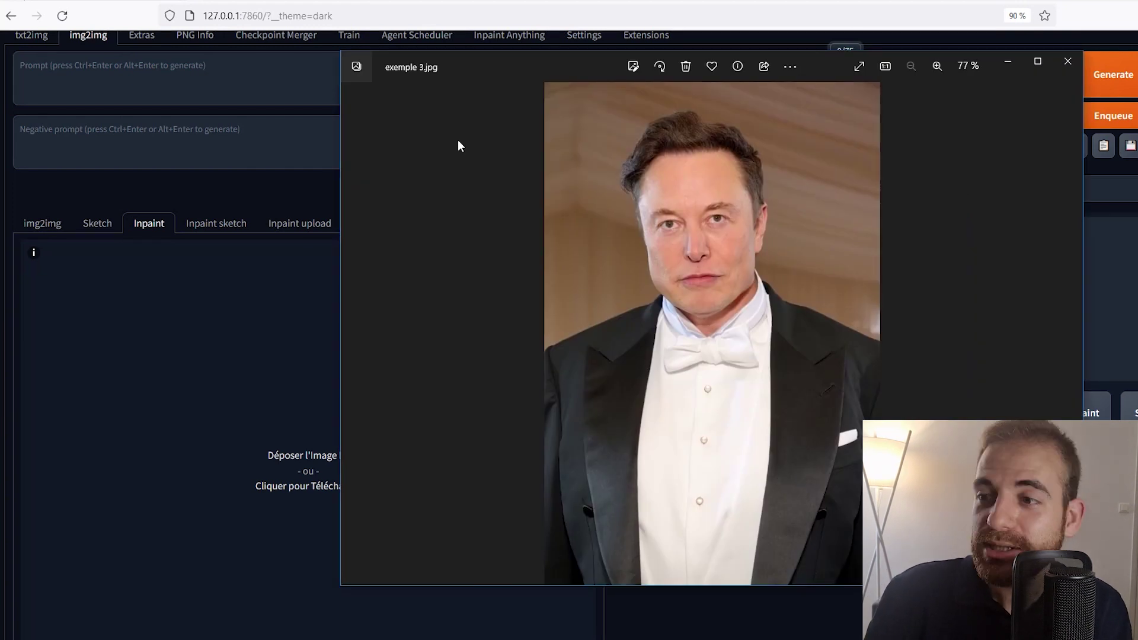
drag(442, 106, 326, 354)
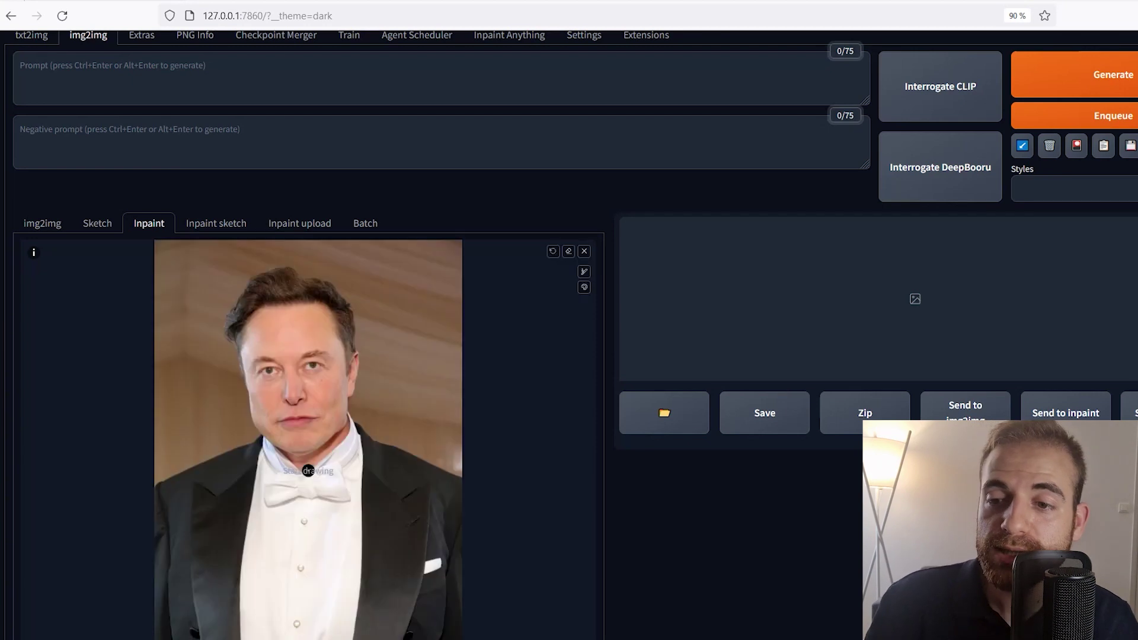
- Enlarge the mask brush and paint the inpaint mask over the man's suit, shirt and bow tie up to the neck
scroll(592, 349, down, 2)
scroll(320, 379, down, 2)
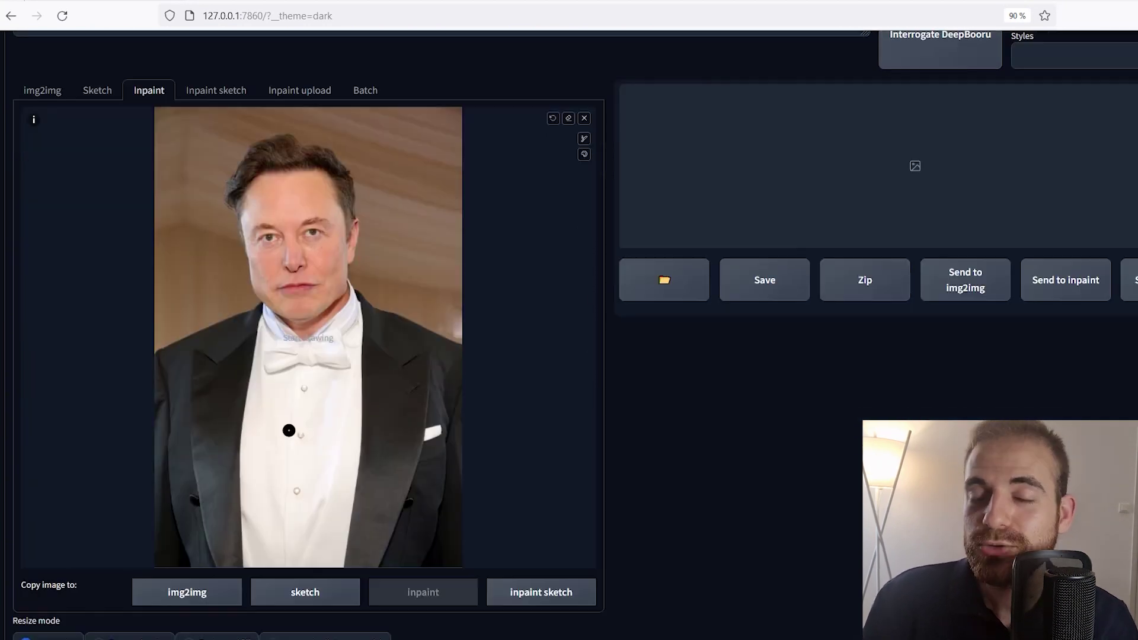
scroll(289, 430, up, 2)
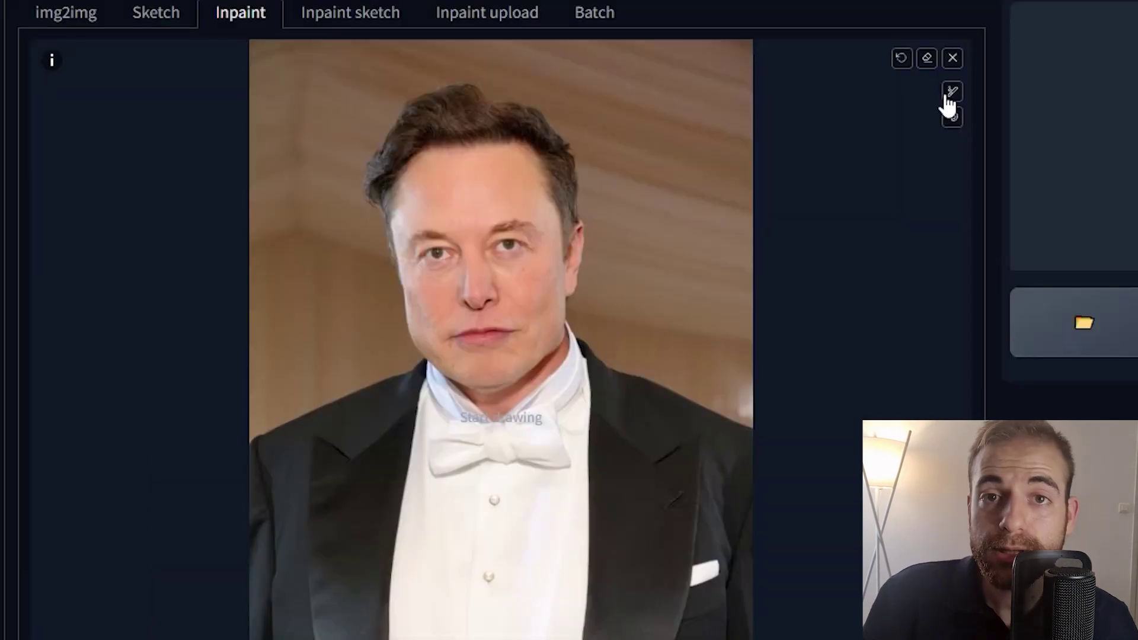
click(585, 207)
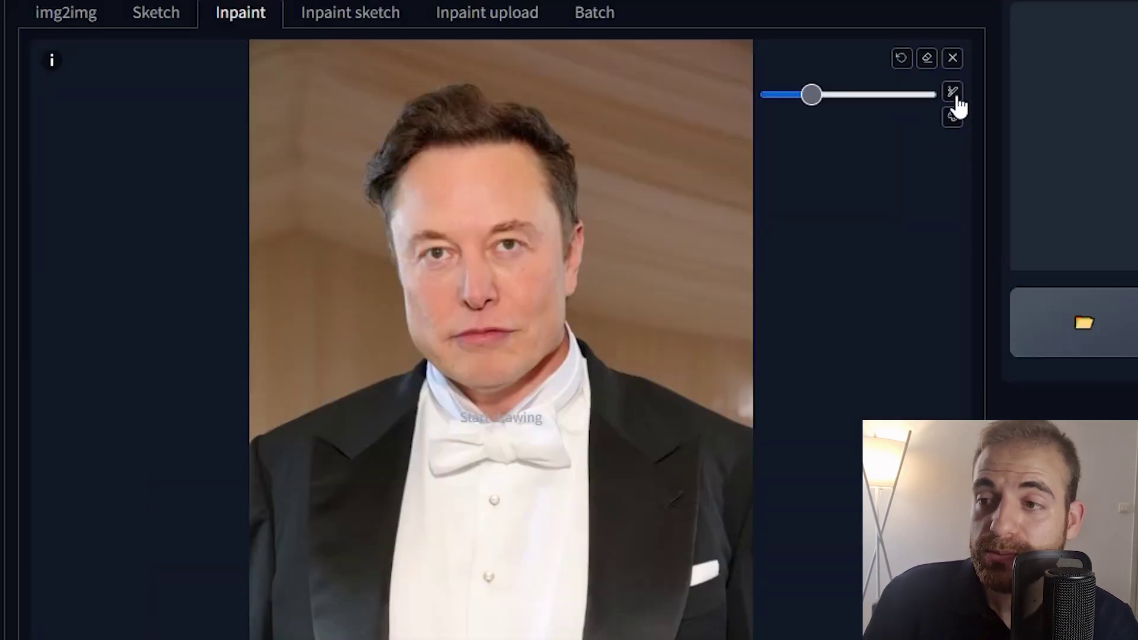
drag(811, 94, 906, 97)
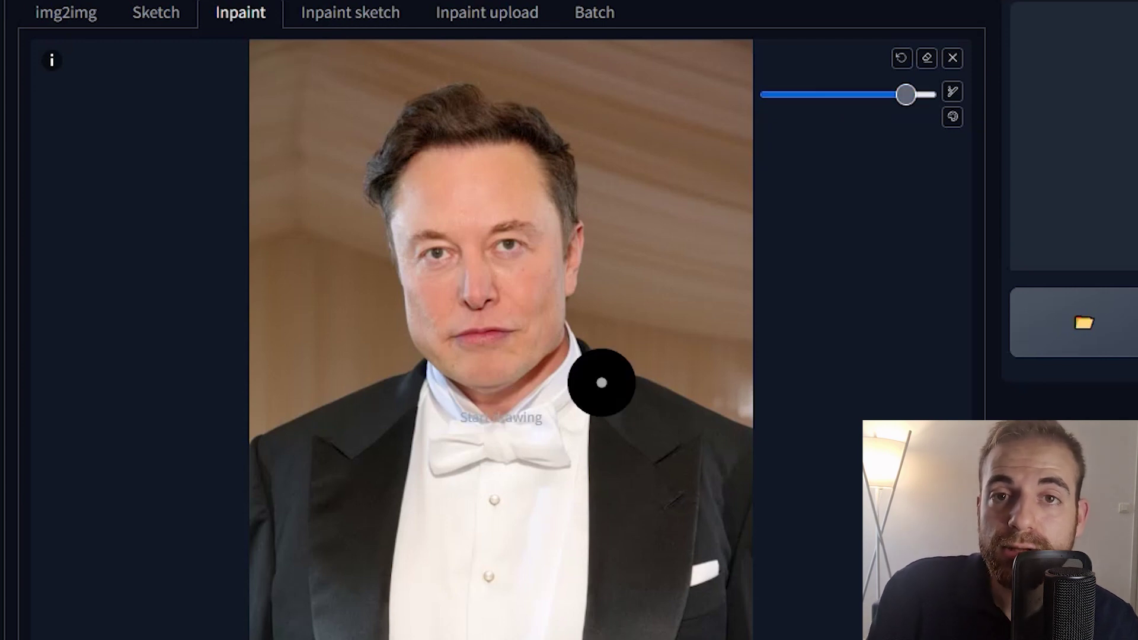
mouse_move(589, 374)
mouse_down()
mouse_move(762, 465)
mouse_move(738, 639)
mouse_up()
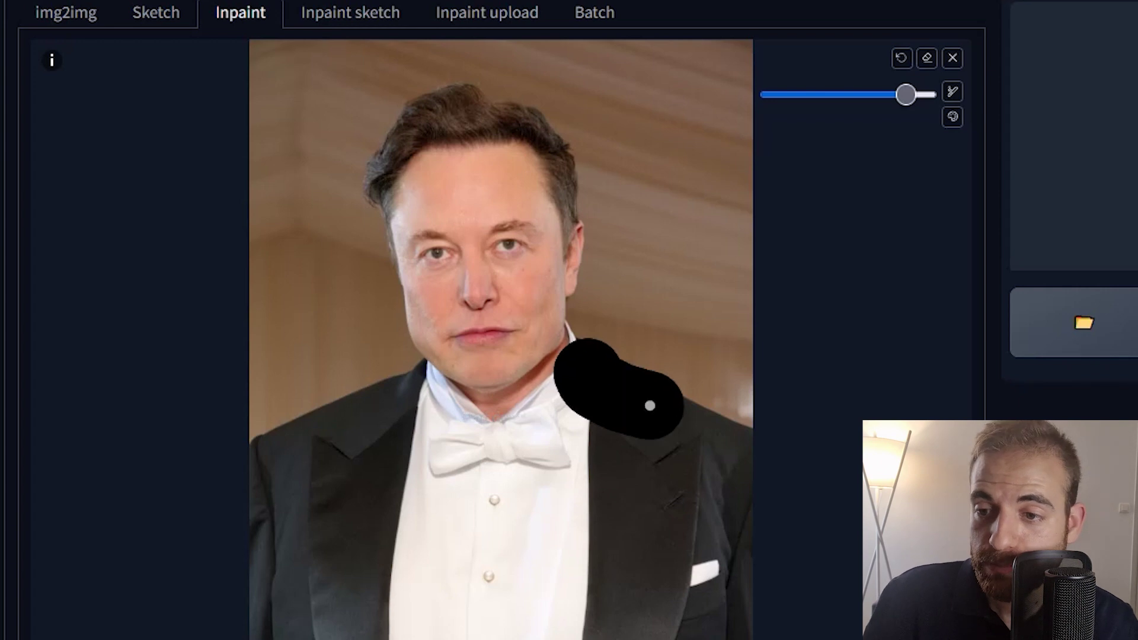
mouse_move(454, 555)
mouse_down()
mouse_move(226, 553)
mouse_move(434, 539)
mouse_move(215, 340)
mouse_move(193, 381)
mouse_move(203, 440)
mouse_move(159, 461)
mouse_move(216, 433)
mouse_up()
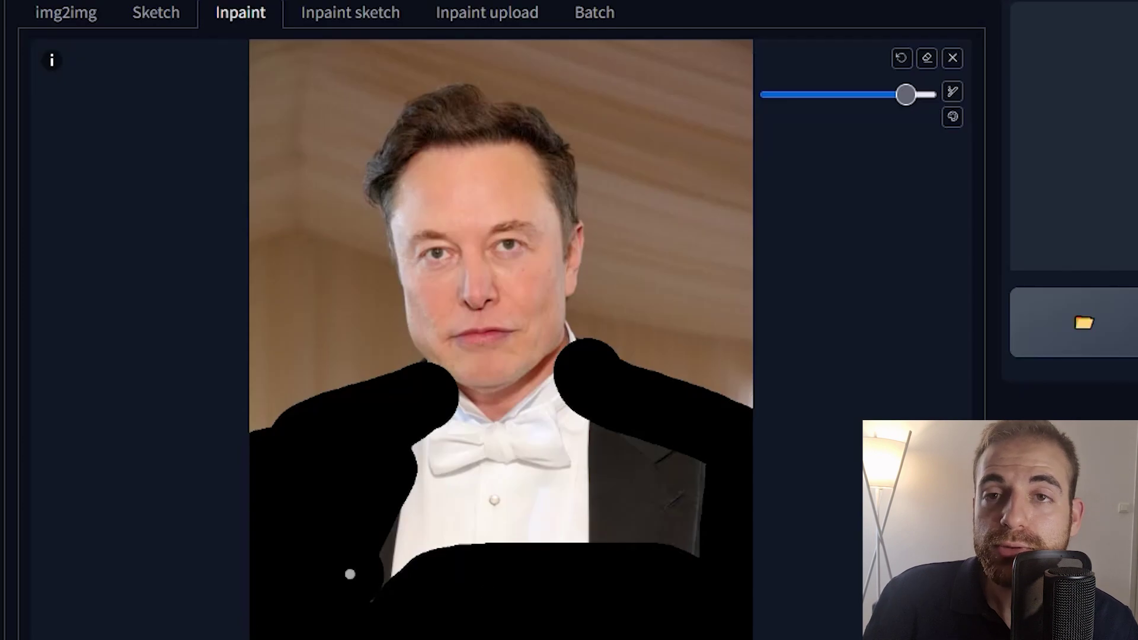
mouse_move(350, 574)
mouse_down()
mouse_move(437, 599)
mouse_move(678, 551)
mouse_move(326, 528)
mouse_move(592, 520)
mouse_move(427, 452)
mouse_up()
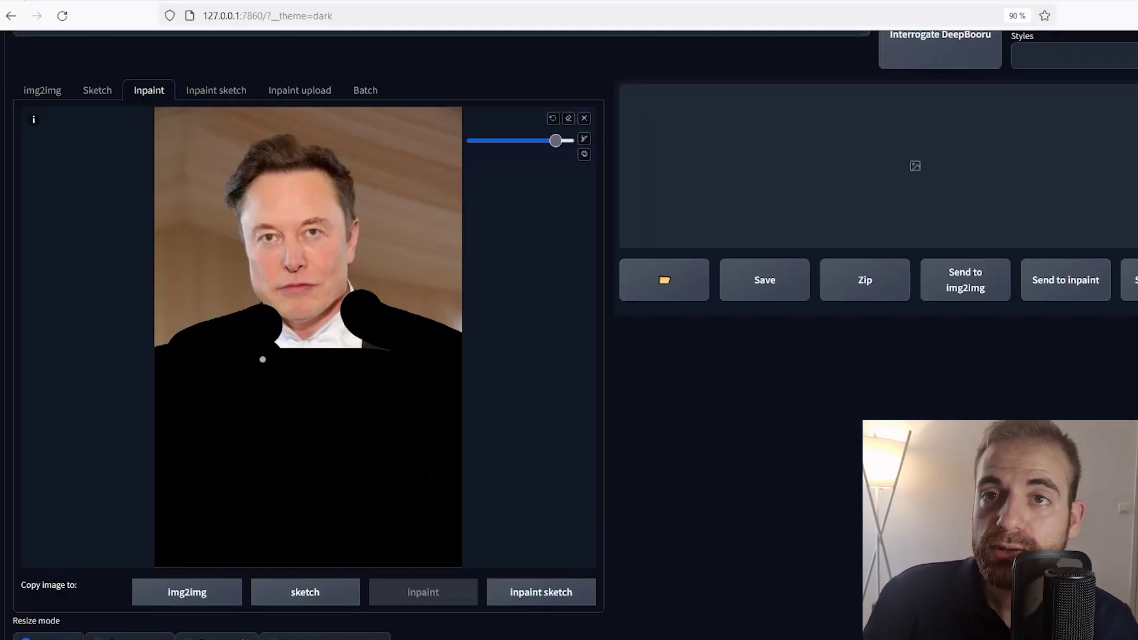
mouse_move(262, 359)
mouse_down()
mouse_move(255, 349)
mouse_move(293, 334)
mouse_move(364, 343)
mouse_move(339, 323)
mouse_up()
- Reduce the brush size and extend the mask over the remaining collar edges beside the neck
ctrl+scroll(356, 296, down, 2)
ctrl+scroll(358, 296, down, 2)
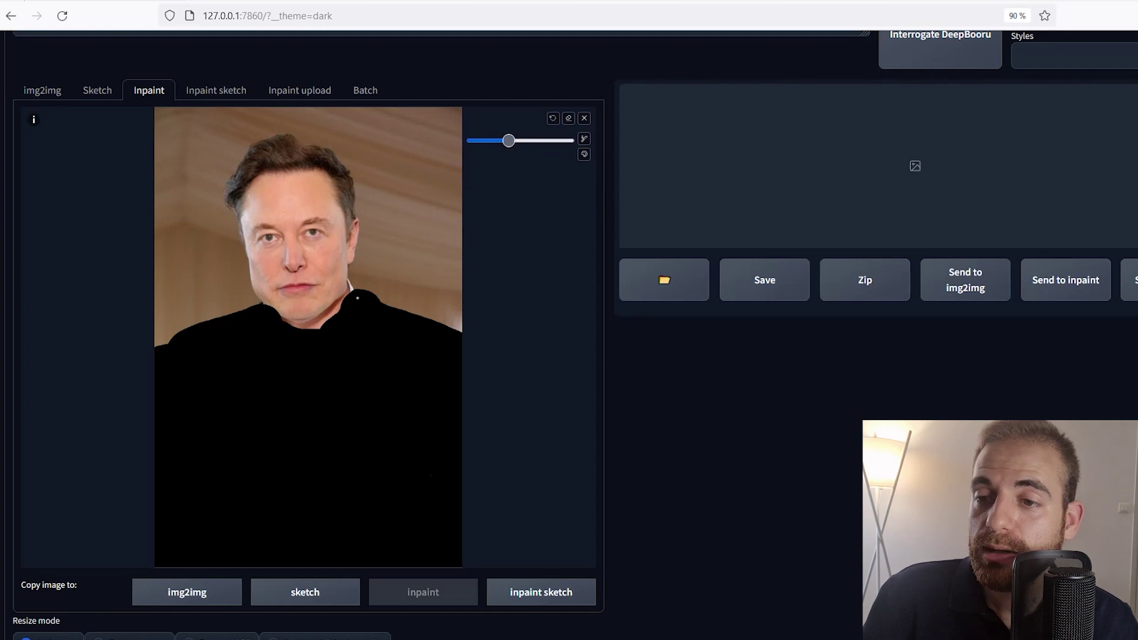
ctrl+scroll(358, 296, down, 1)
drag(359, 294, 355, 276)
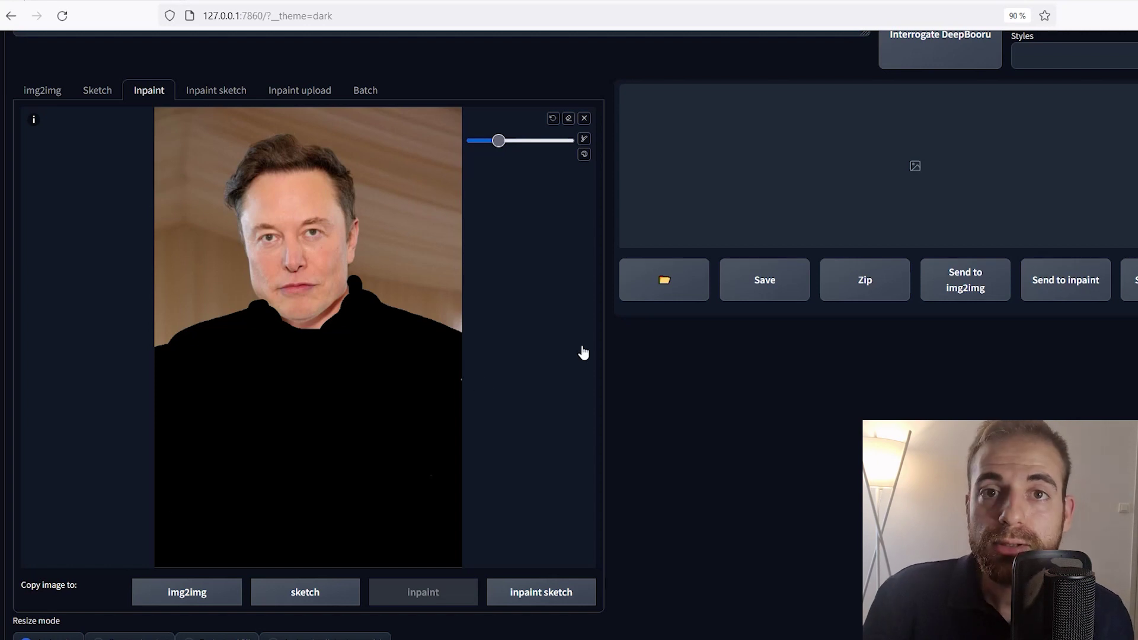
- Set the output size to 667 × 1000 by auto-detecting it from the source image
scroll(577, 350, down, 7)
scroll(135, 304, down, 2)
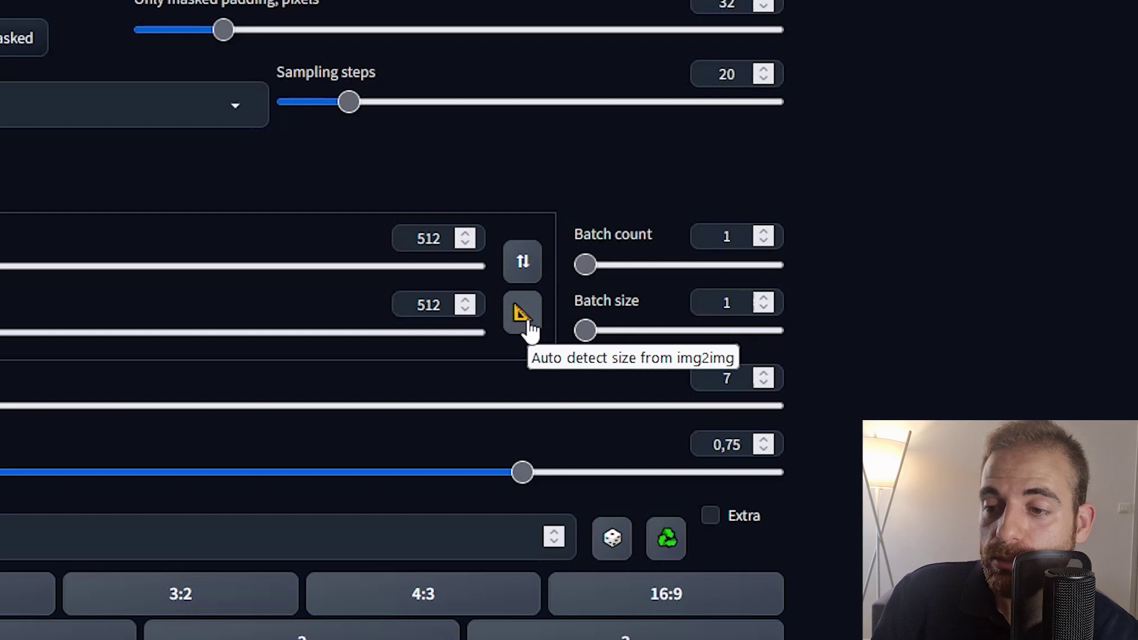
click(525, 323)
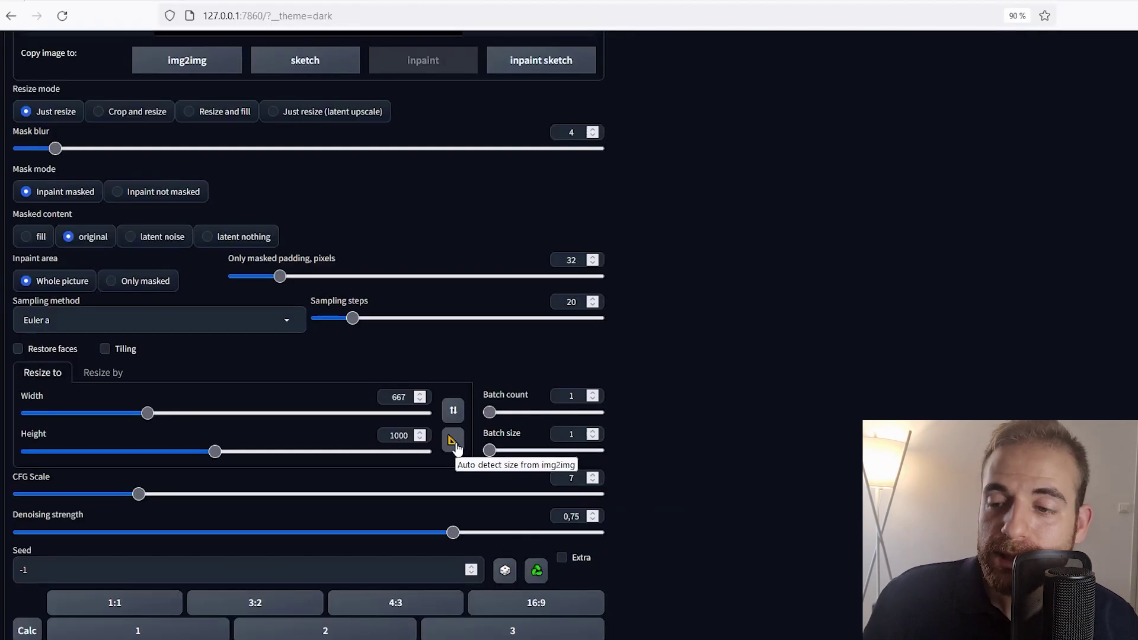
scroll(457, 448, up, 8)
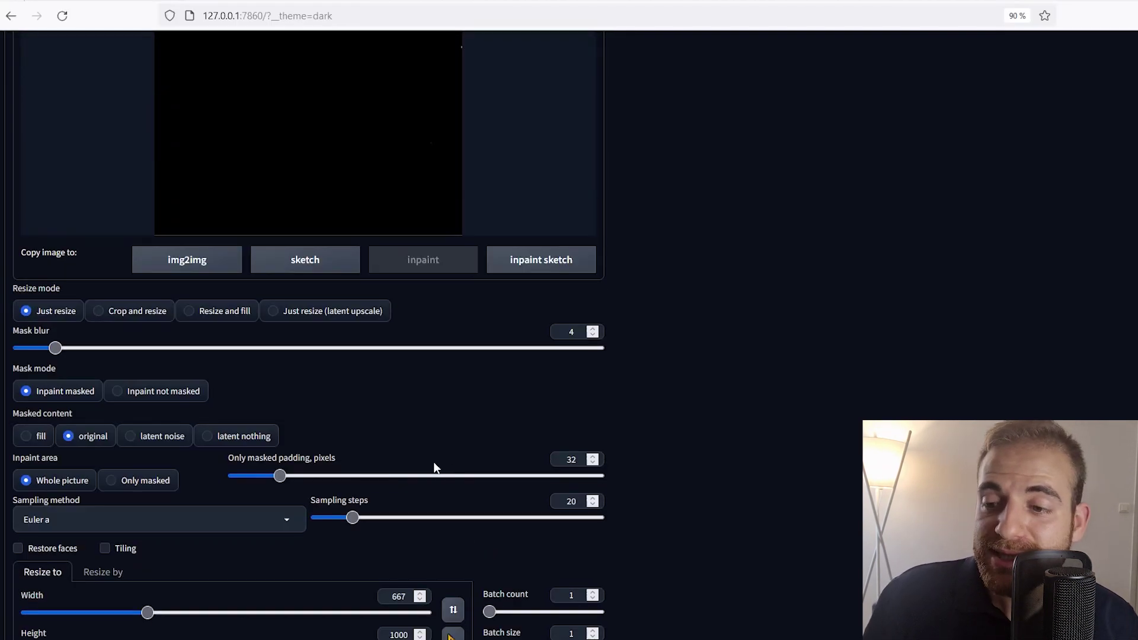
scroll(440, 399, down, 9)
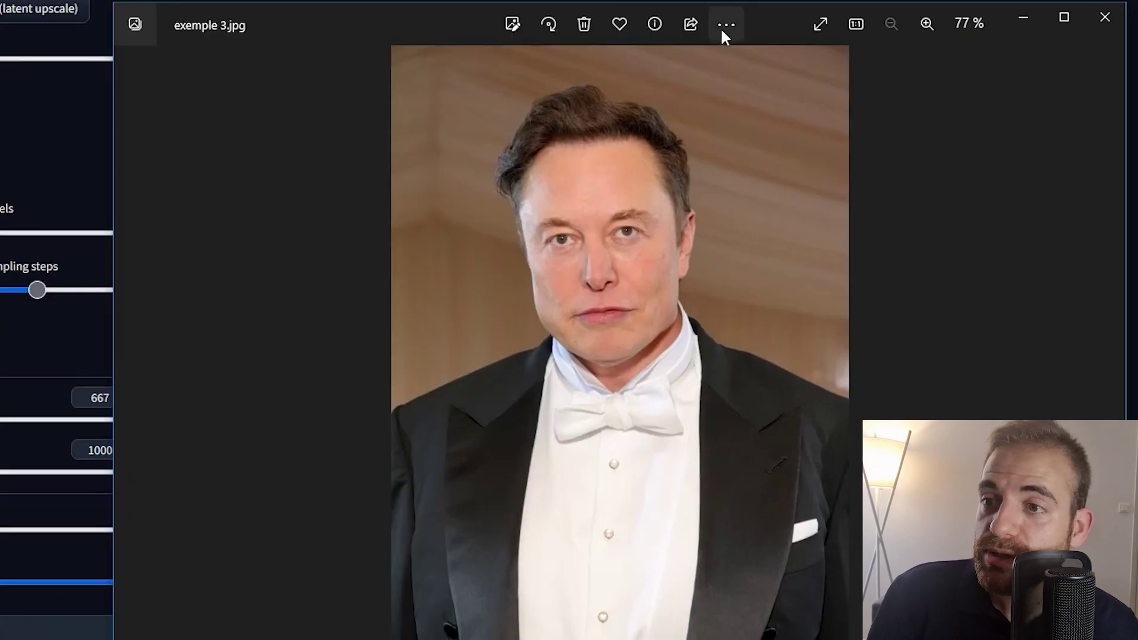
- In the photo viewer, open the resize options for exemple 3.jpg and enter a height of 1000 pixels
click(723, 27)
click(523, 213)
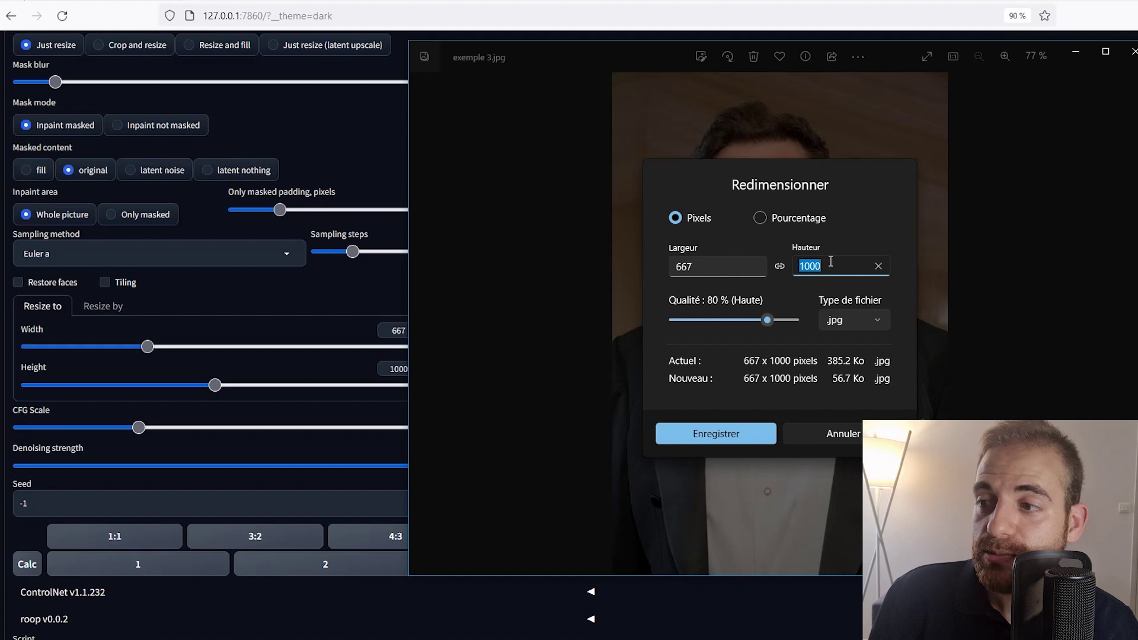
text(1000)
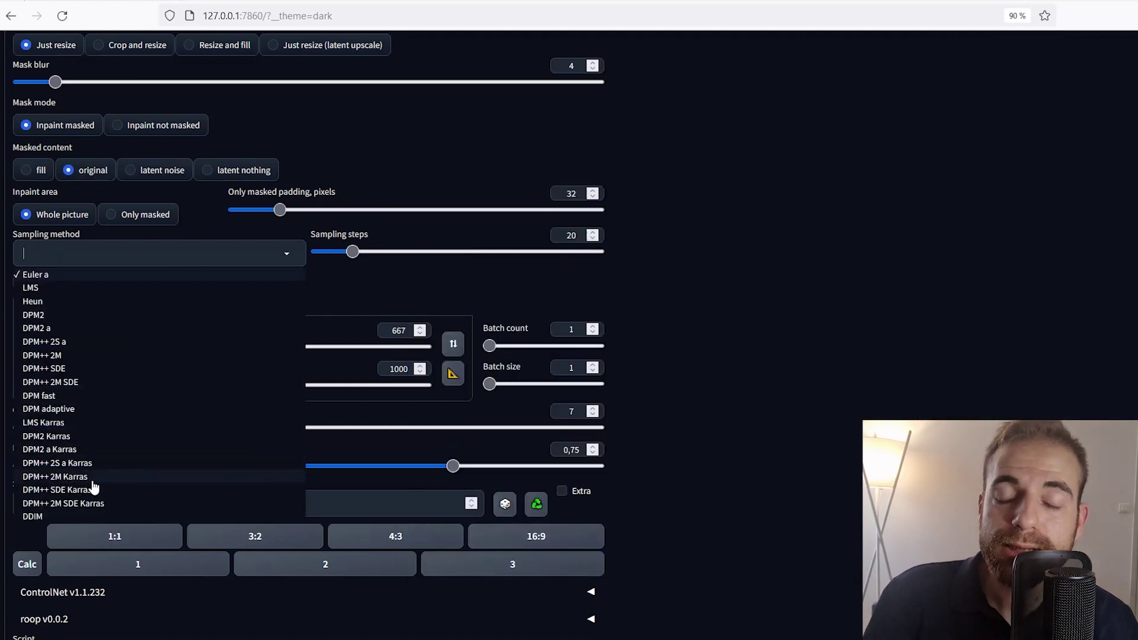
- Choose DPM++ 2M Karras as the sampling method and set the sampling steps to 32
click(92, 480)
scroll(224, 333, up, 15)
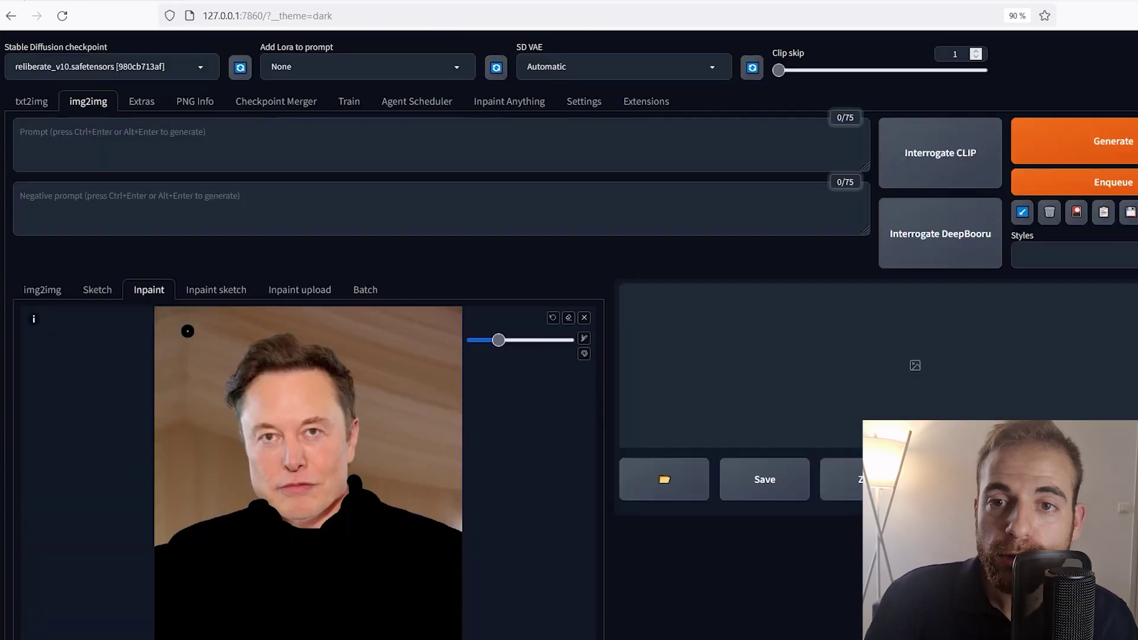
scroll(262, 216, down, 12)
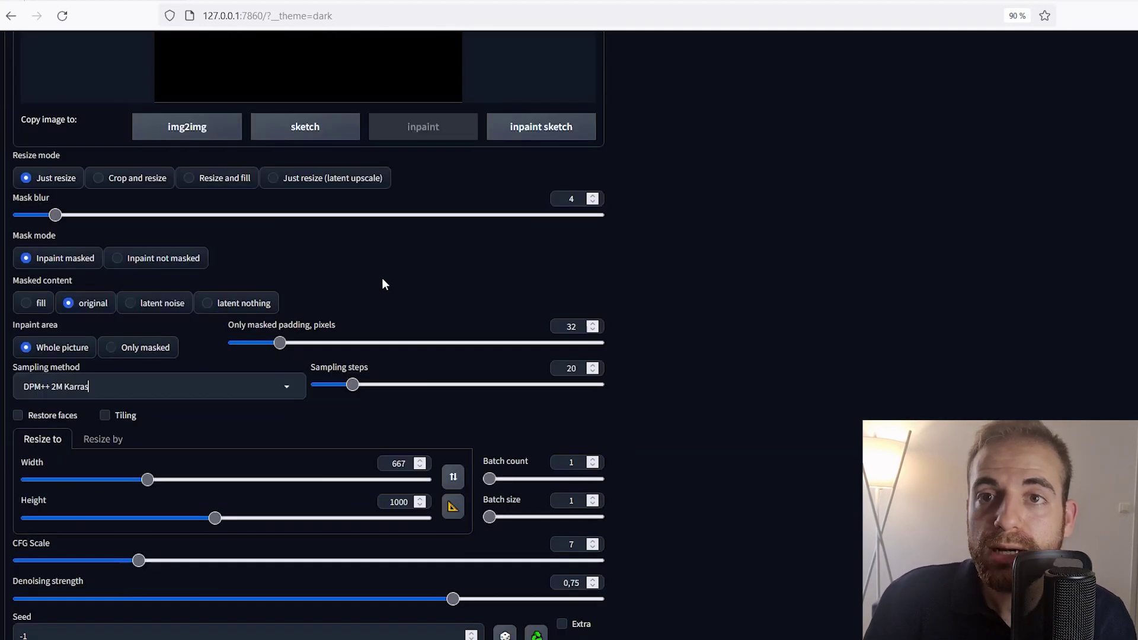
scroll(359, 273, down, 2)
click(355, 321)
drag(355, 320, 376, 322)
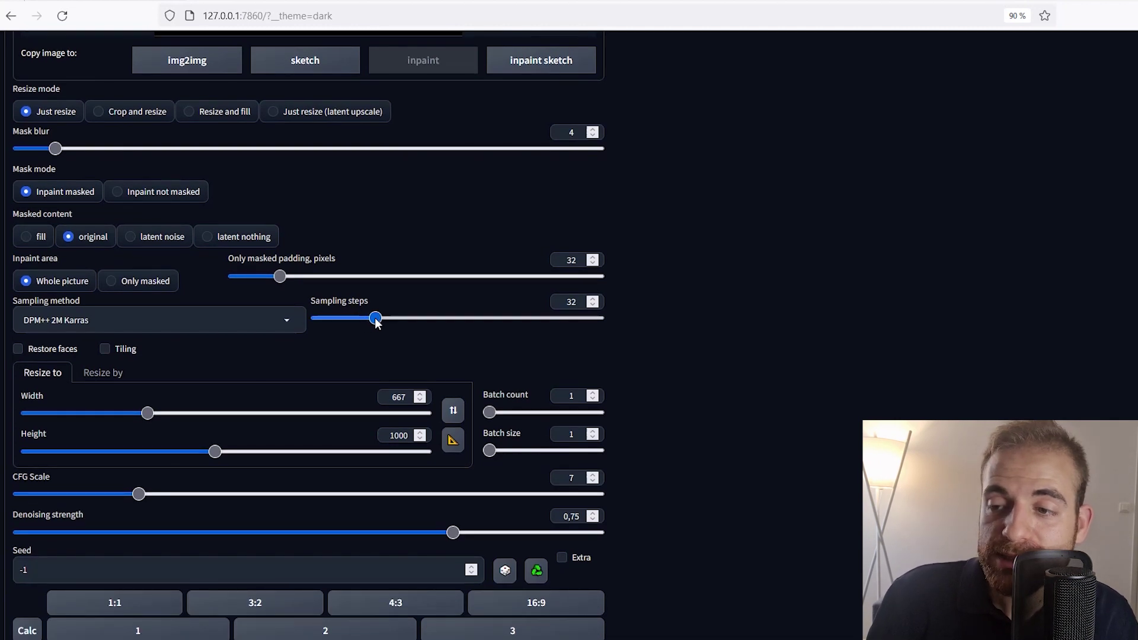
scroll(95, 469, up, 14)
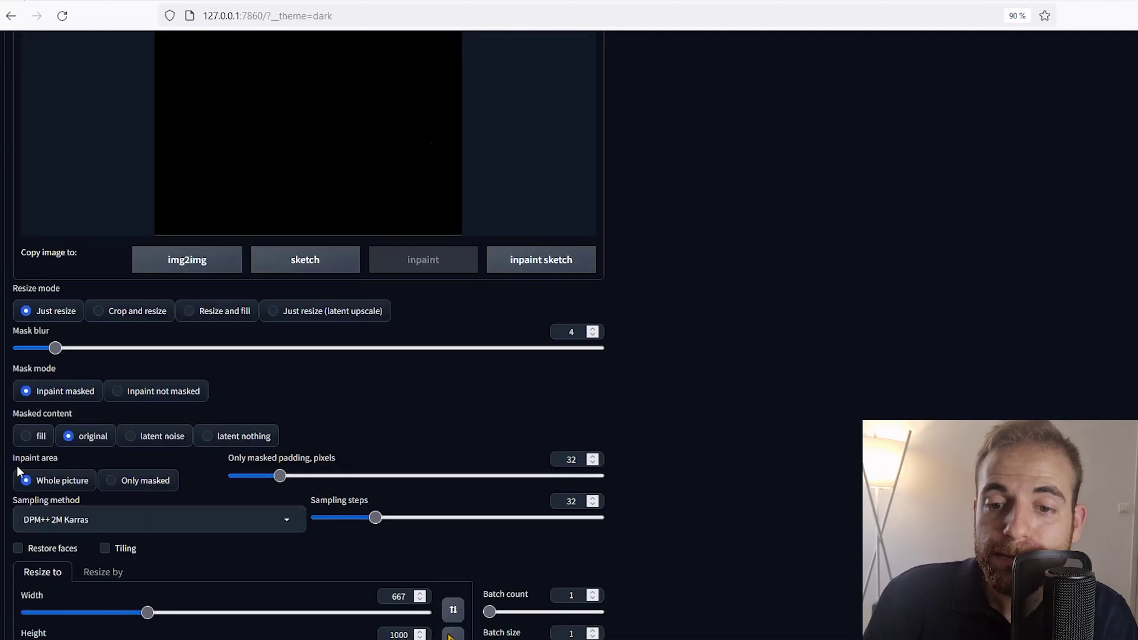
scroll(148, 485, up, 2)
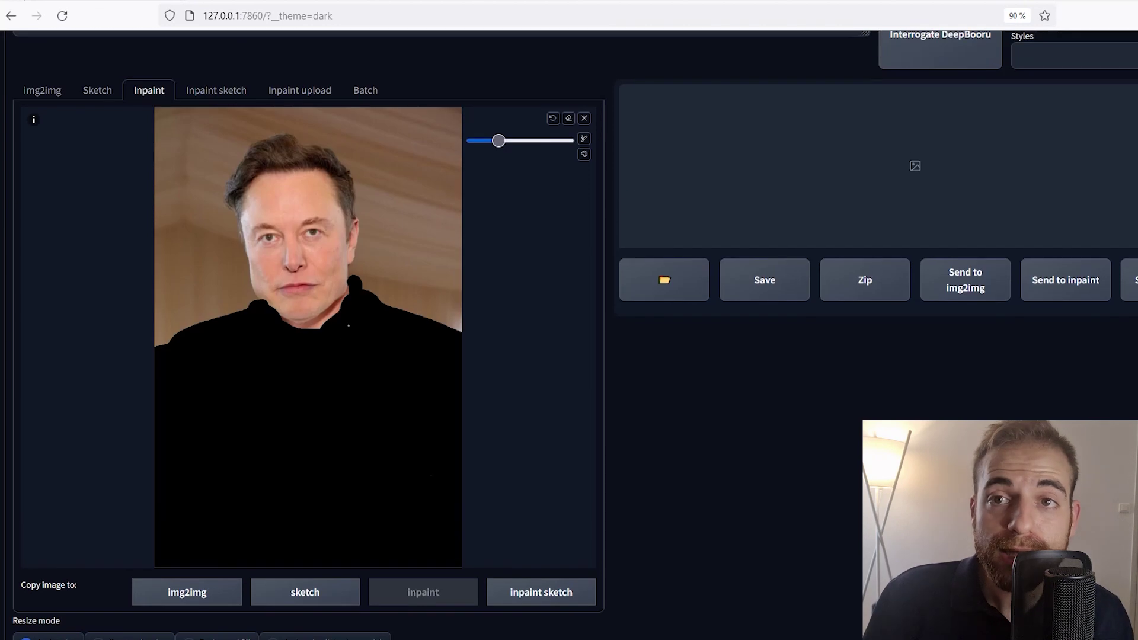
mouse_move(390, 151)
mouse_down()
mouse_move(419, 151)
mouse_move(389, 159)
mouse_move(397, 196)
mouse_up()
key(ctrl+z)
scroll(311, 335, down, 2)
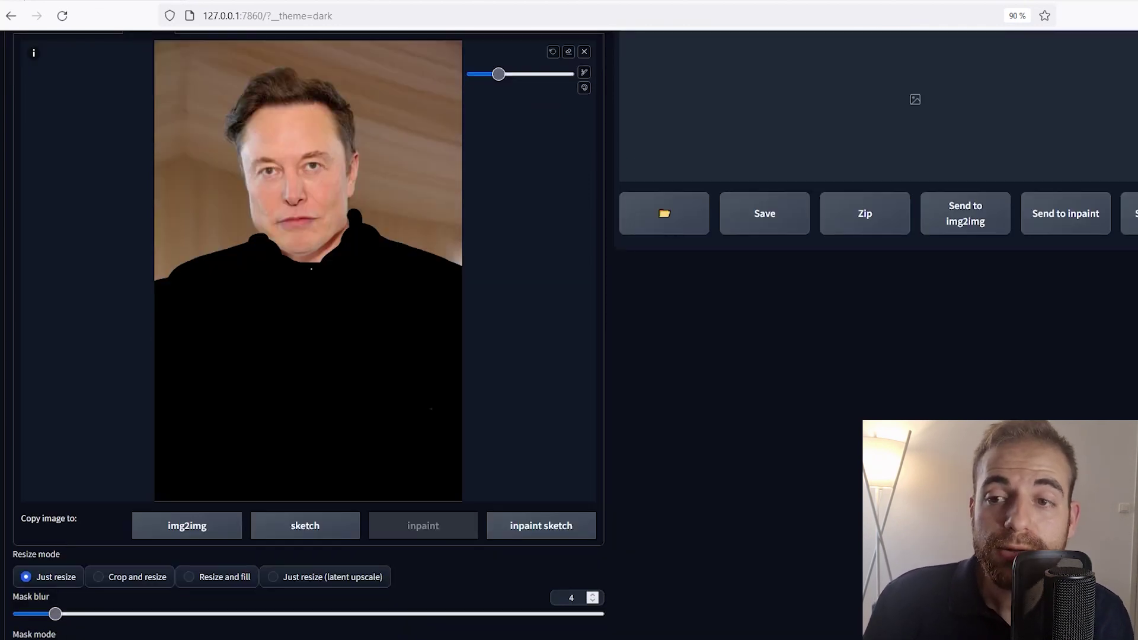
scroll(311, 269, down, 4)
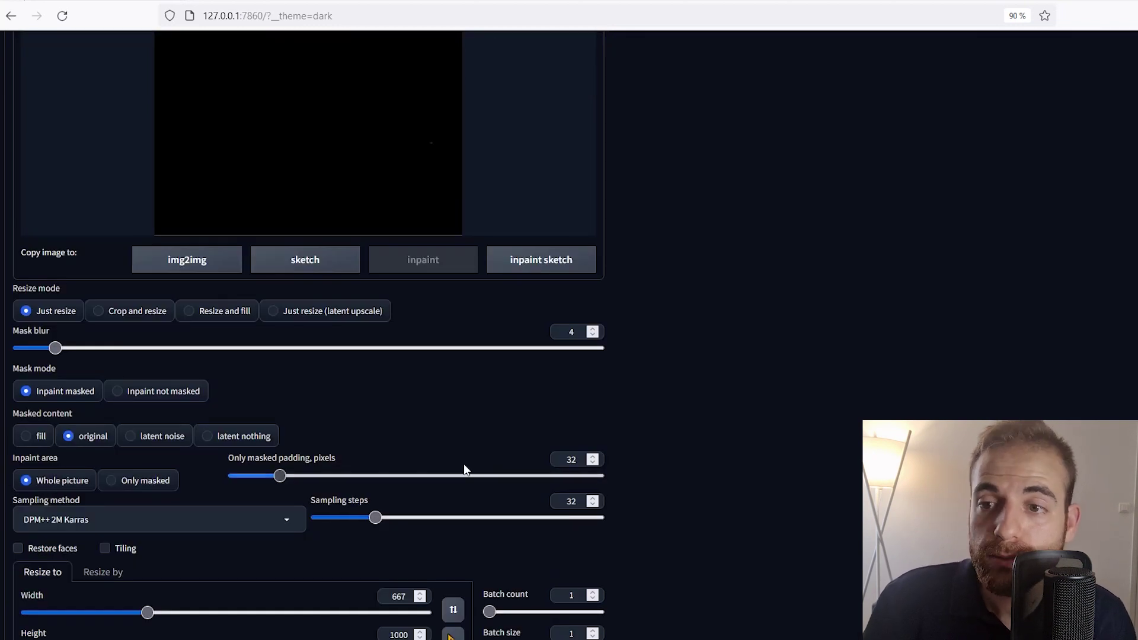
scroll(115, 488, up, 4)
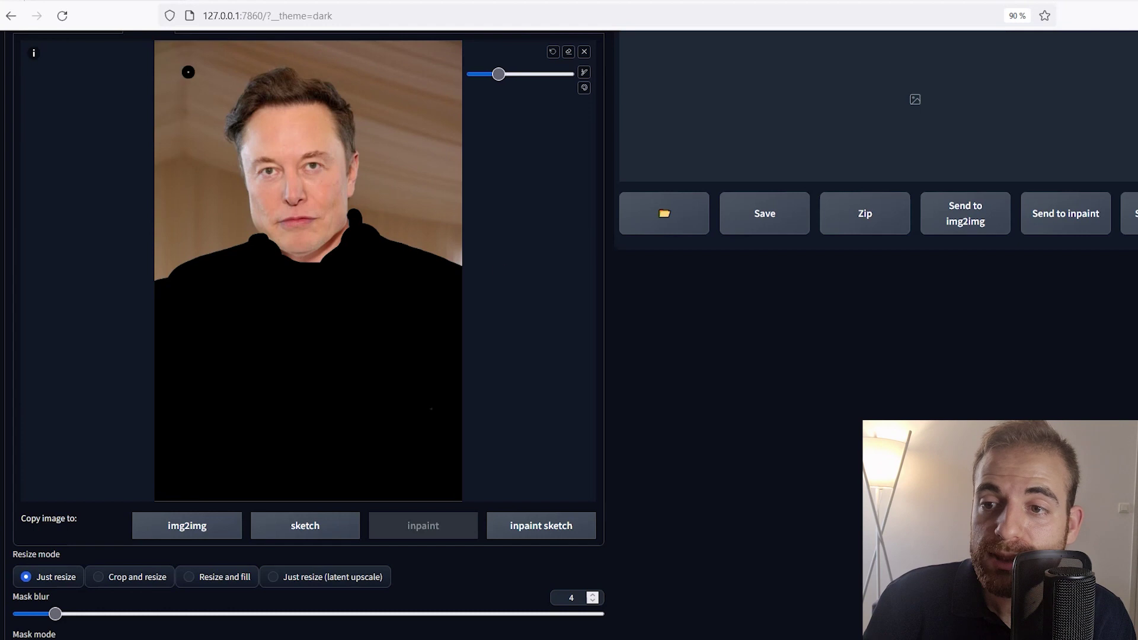
- Set the padding for only-masked inpainting to 28 pixels
scroll(48, 223, down, 7)
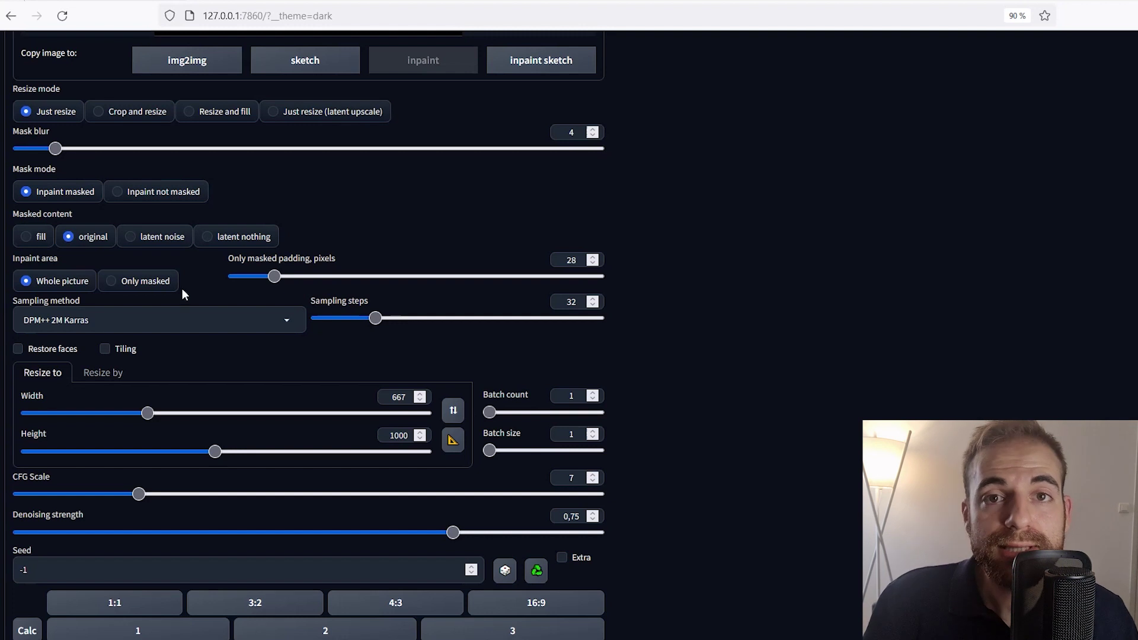
scroll(500, 311, up, 4)
scroll(279, 443, down, 6)
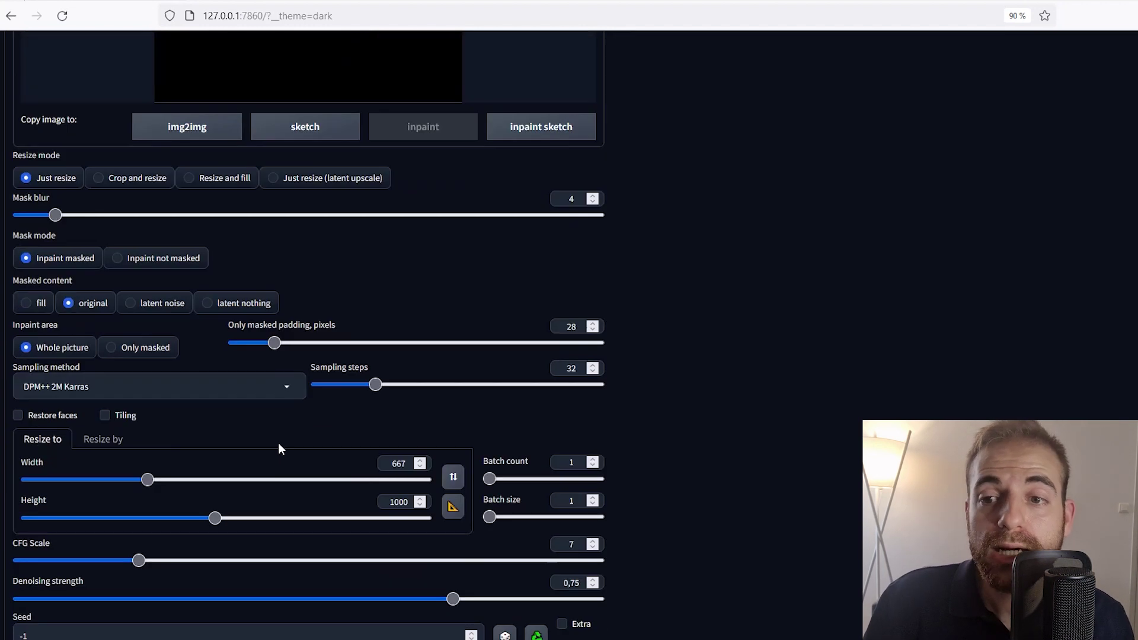
scroll(212, 405, up, 3)
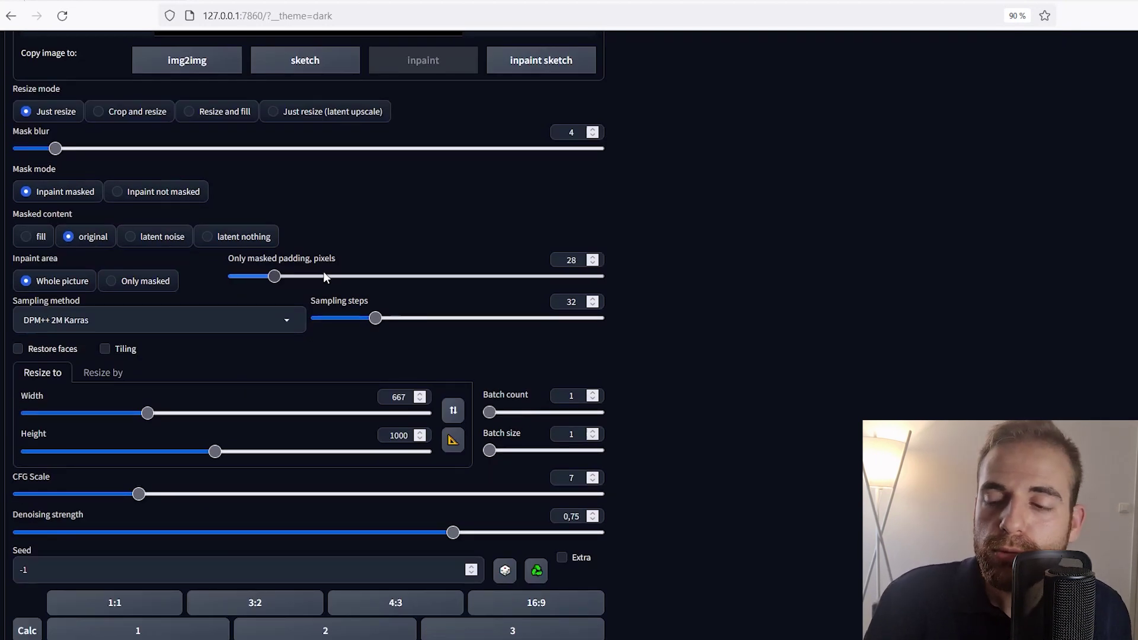
- Set the batch count to 4
scroll(324, 277, down, 3)
click(592, 249)
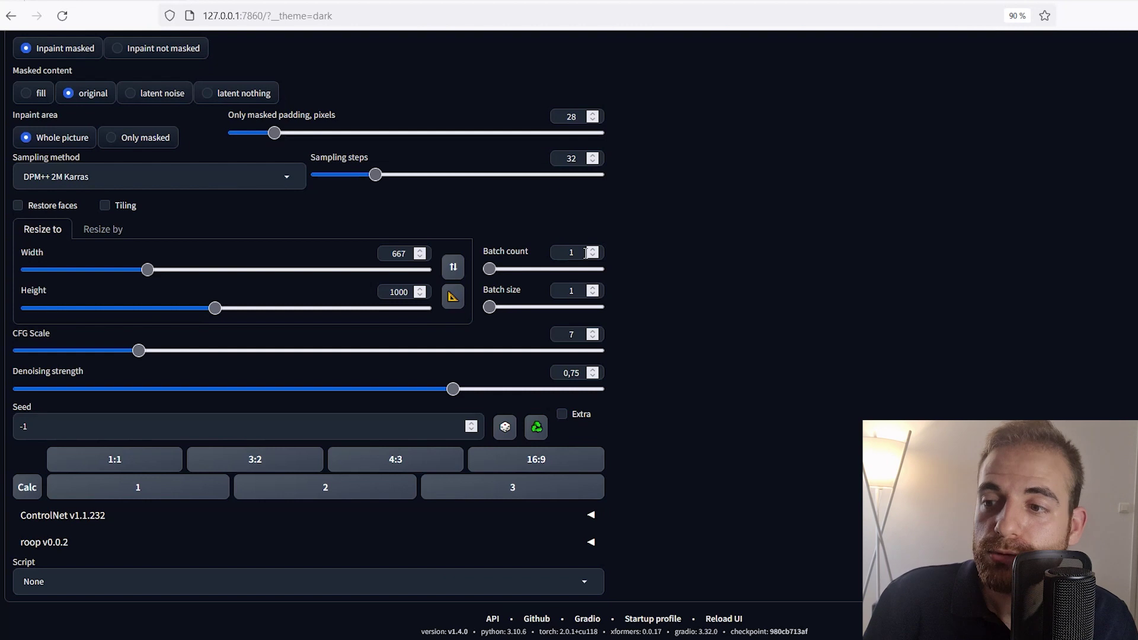
click(592, 250)
click(592, 249)
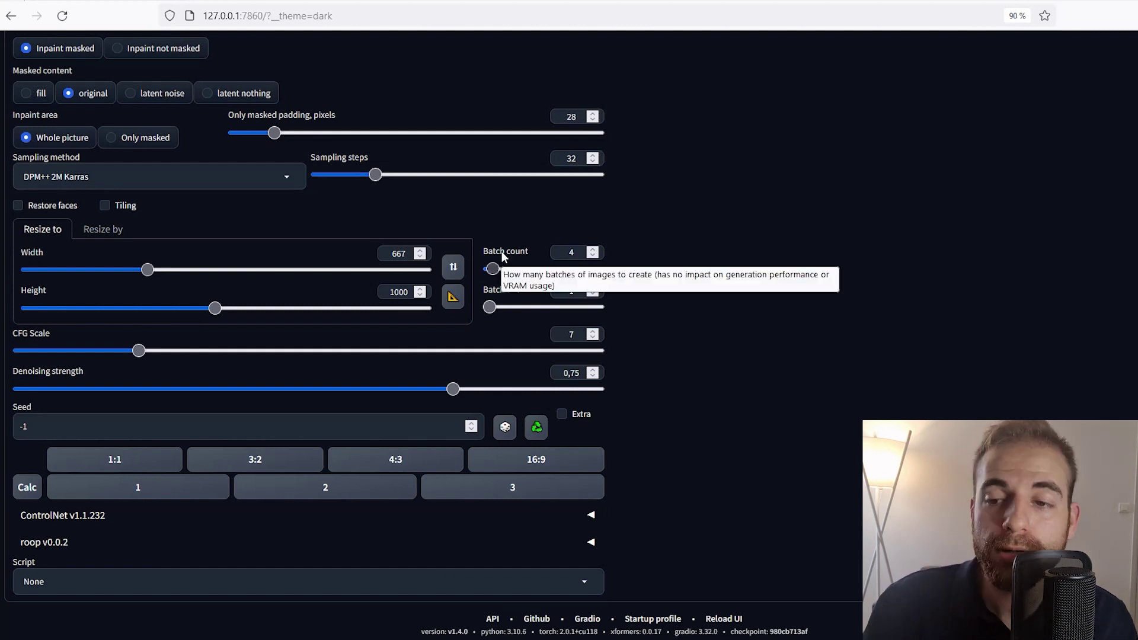
- Raise the denoising strength to 1
scroll(737, 433, up, 1)
click(428, 459)
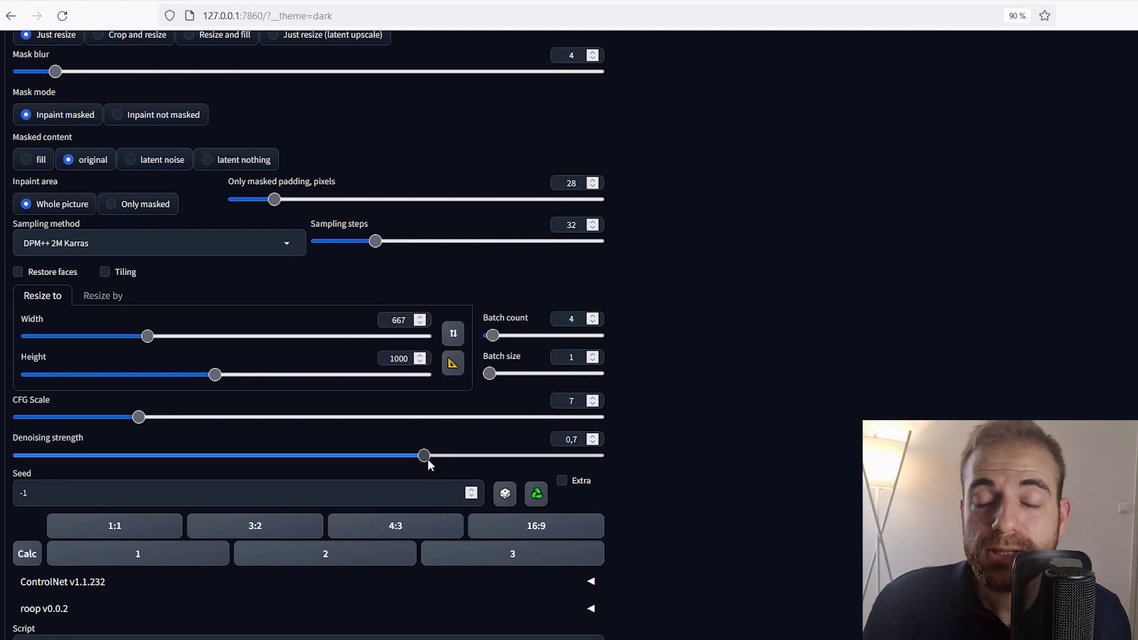
drag(428, 458, 599, 467)
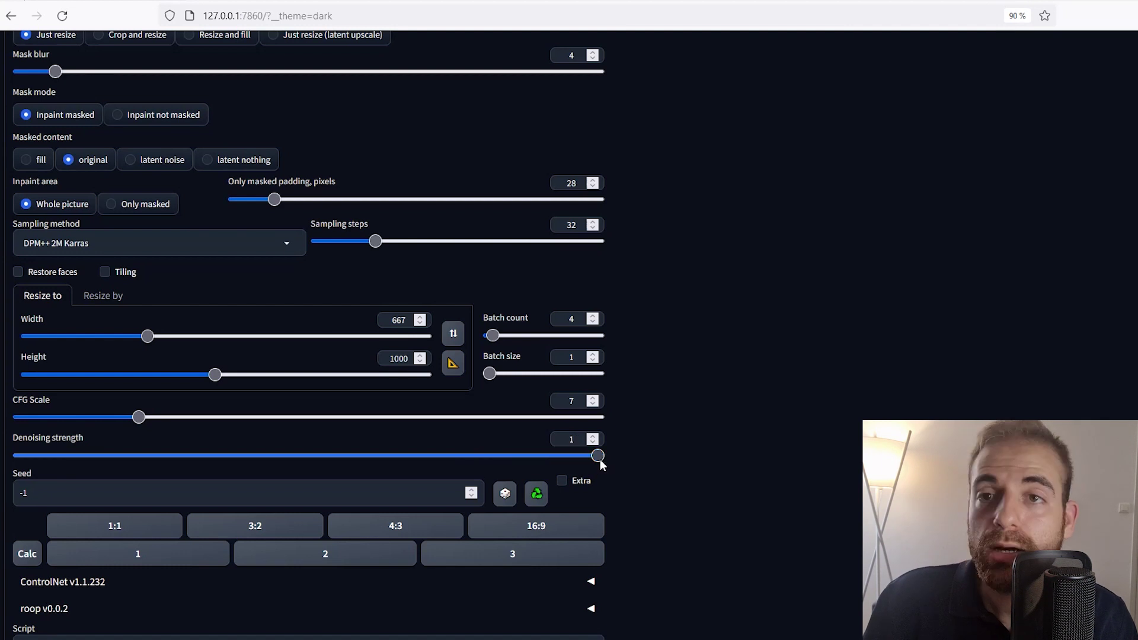
- Lower the denoising strength to 0
scroll(598, 467, up, 9)
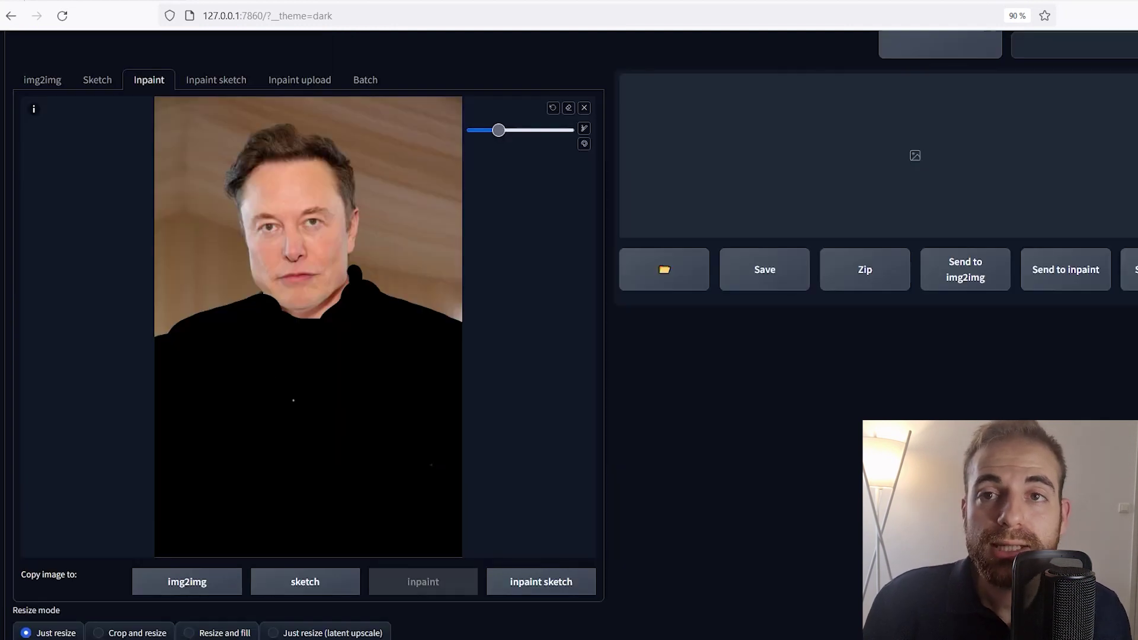
scroll(287, 467, down, 9)
drag(286, 468, 19, 455)
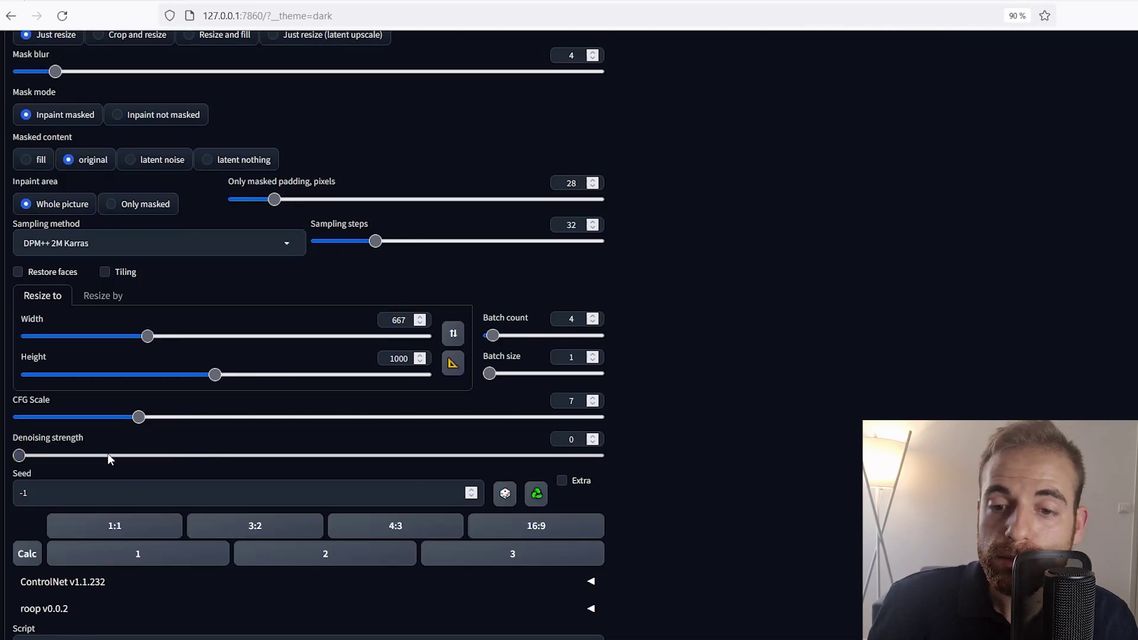
scroll(401, 474, up, 6)
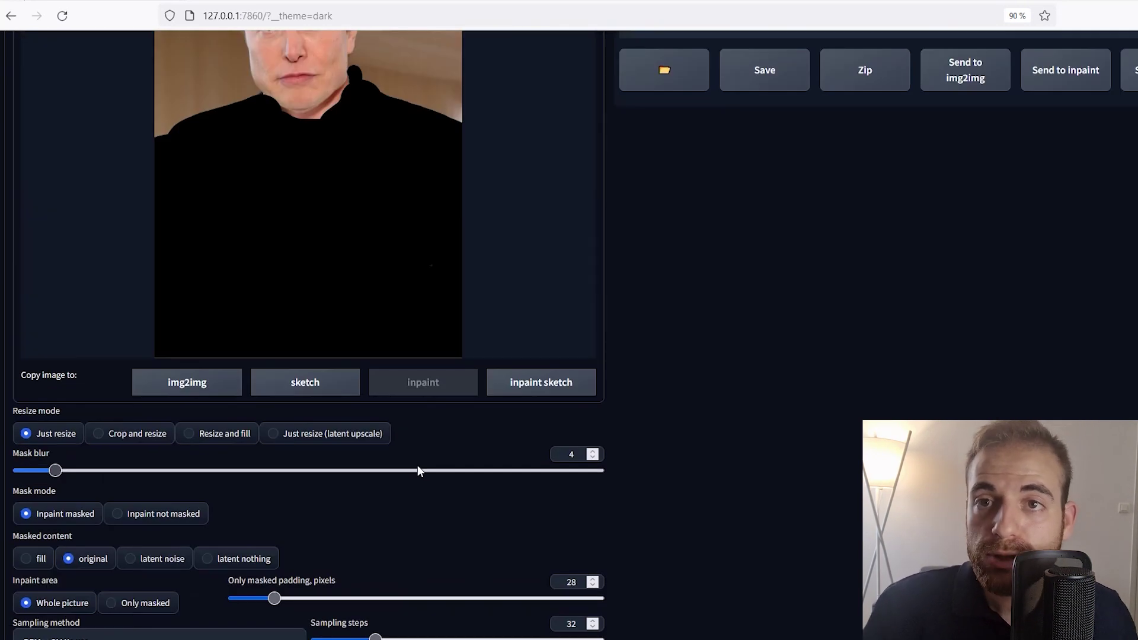
scroll(417, 467, up, 3)
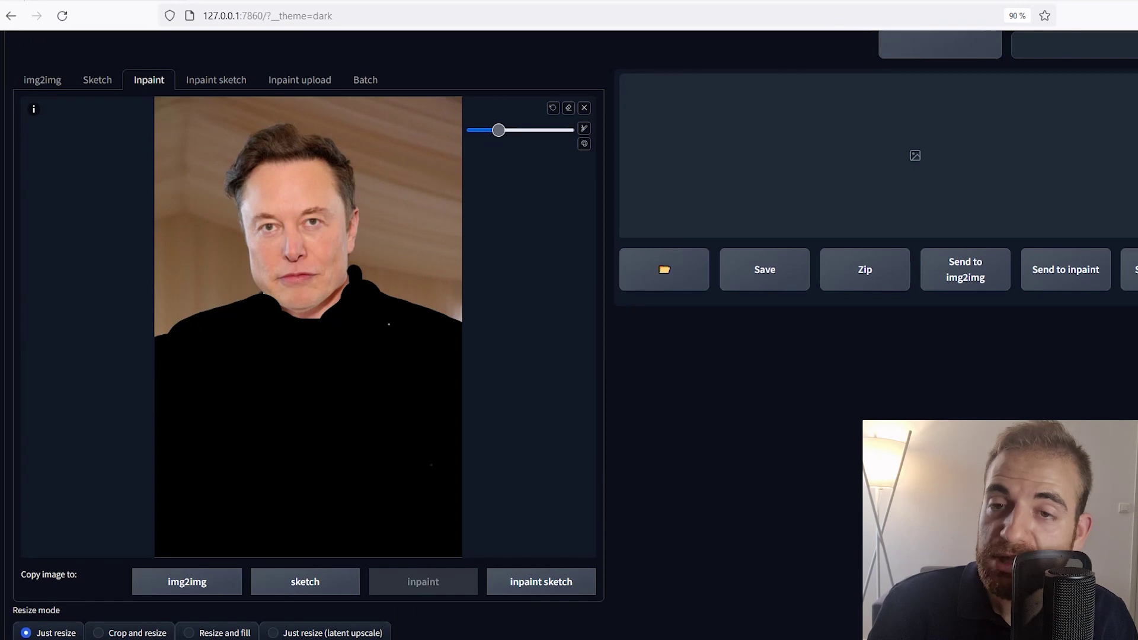
- Set the denoising strength to 0.75
scroll(415, 427, down, 10)
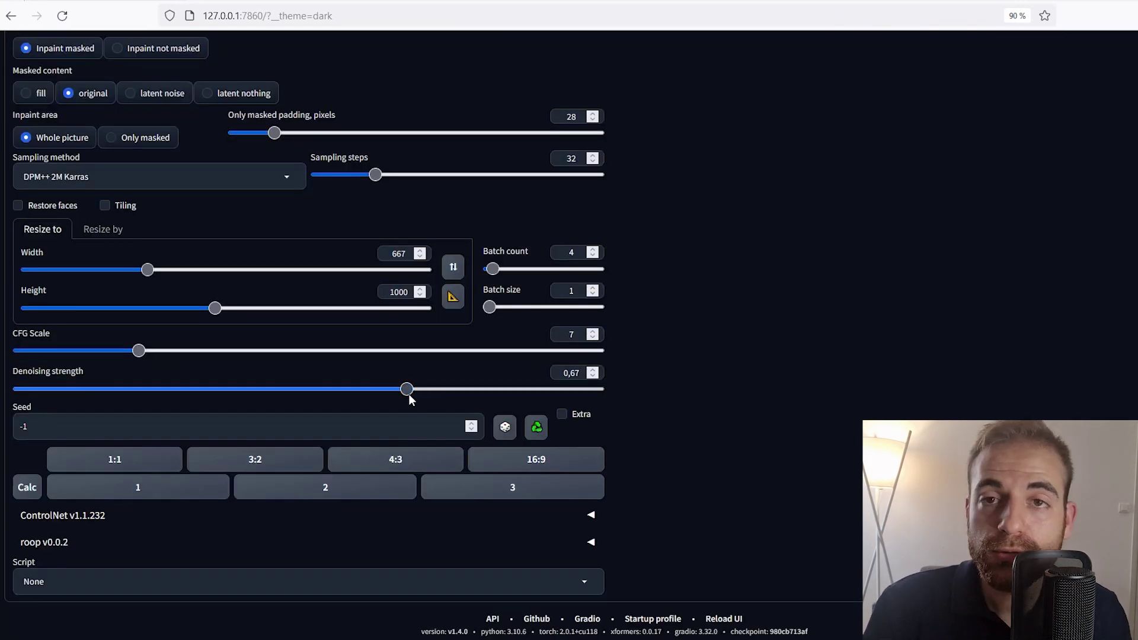
drag(408, 394, 479, 394)
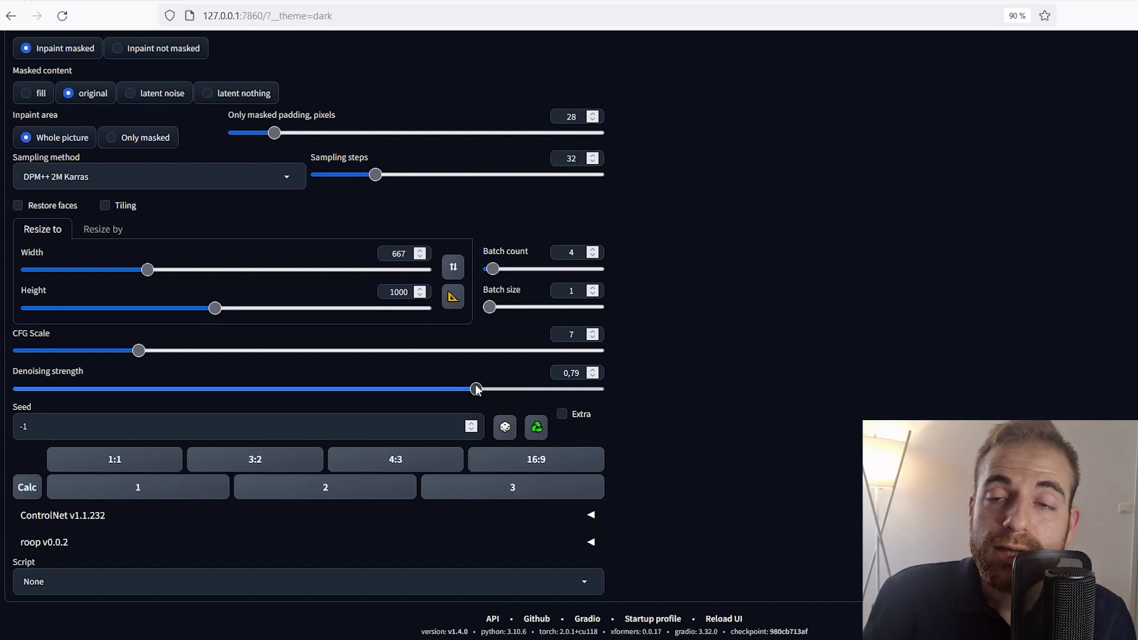
mouse_move(476, 388)
mouse_down()
mouse_move(426, 388)
mouse_move(465, 388)
mouse_move(453, 389)
mouse_up()
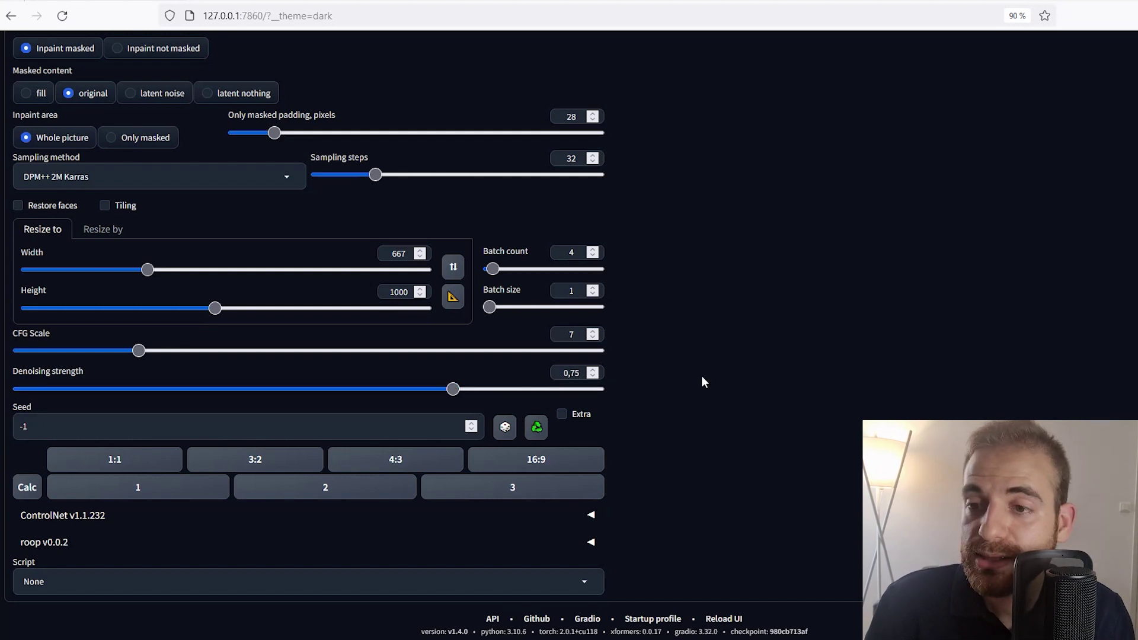
scroll(638, 398, up, 3)
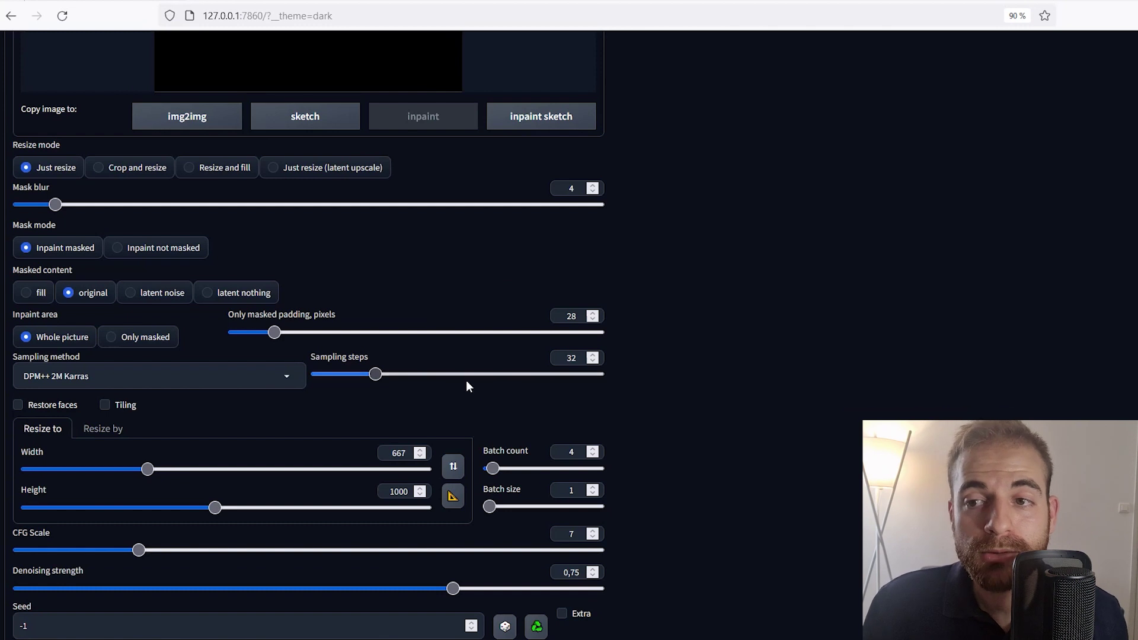
- Enter "t-shirt" as the prompt, with the Default_Negative style applied, and generate the images
scroll(462, 380, up, 8)
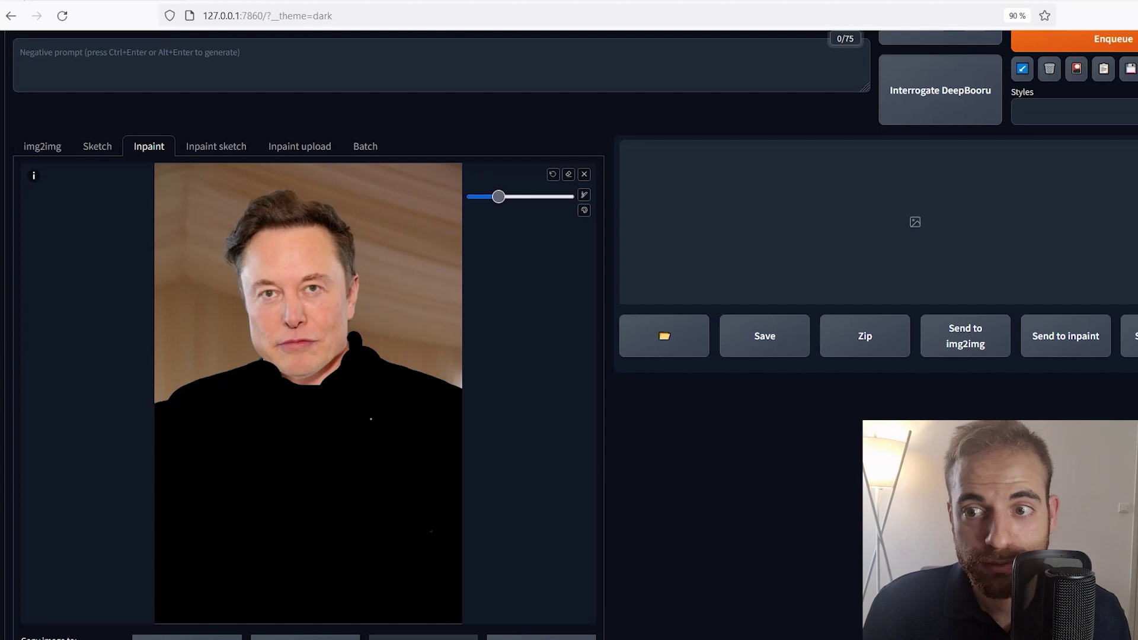
scroll(299, 281, up, 2)
click(150, 122)
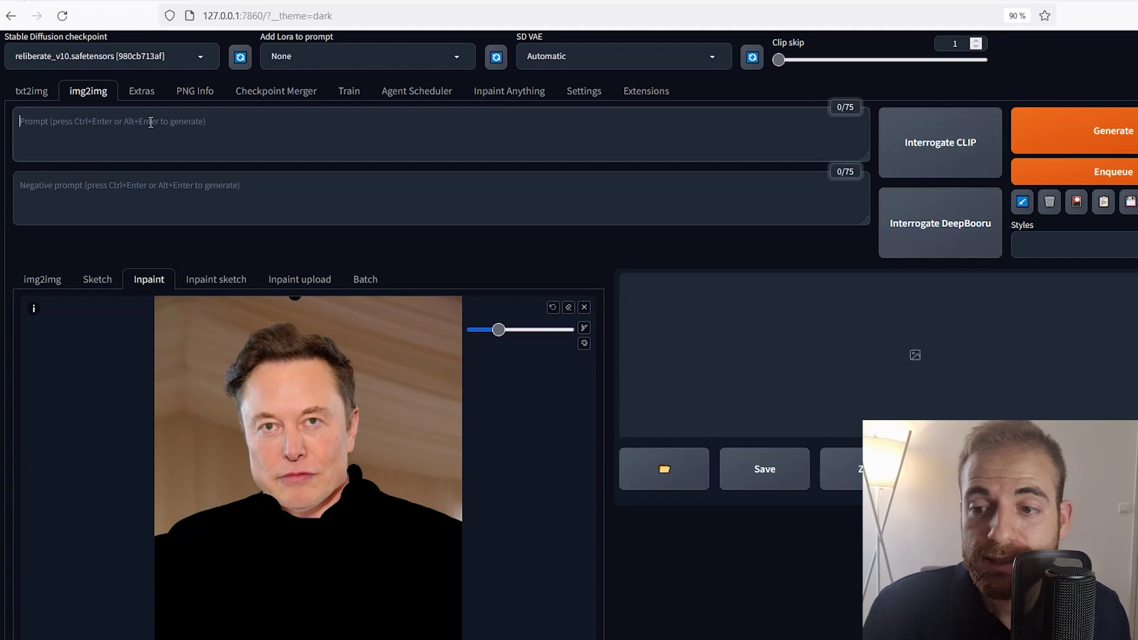
click(304, 136)
text(t-shirt)
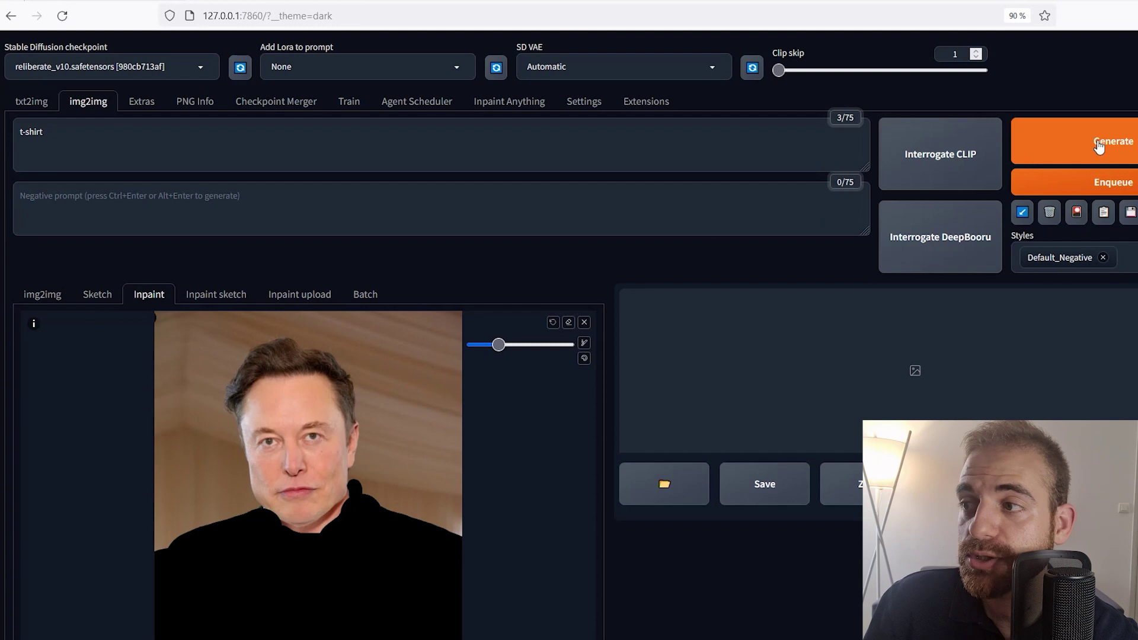
click(1098, 146)
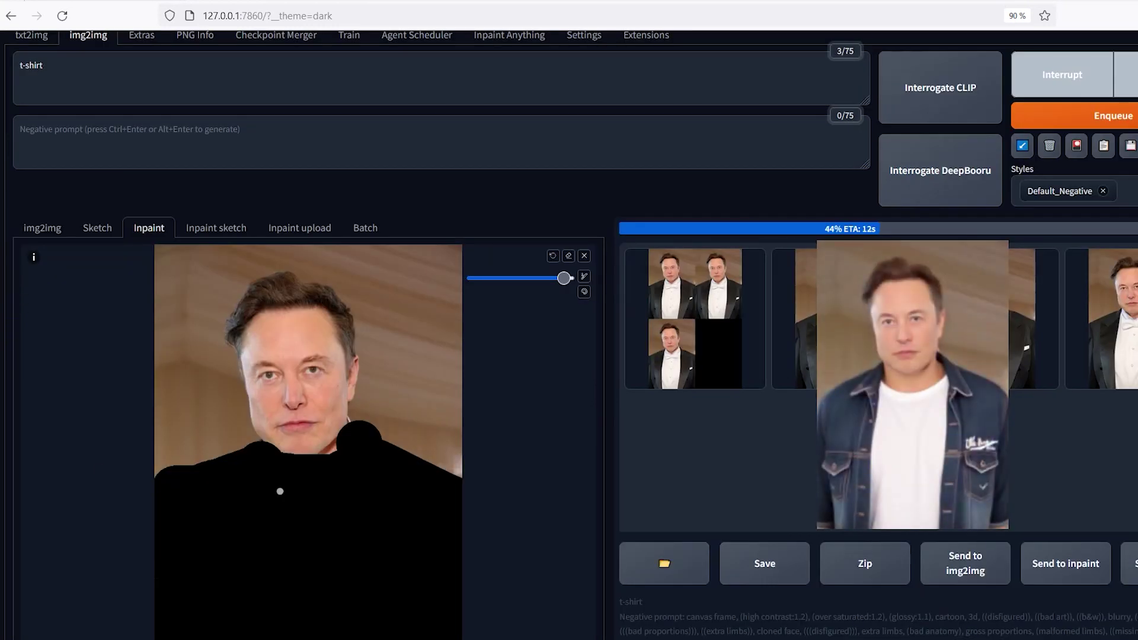
- Examine the generated t-shirt image at full size and close the preview
scroll(574, 267, down, 1)
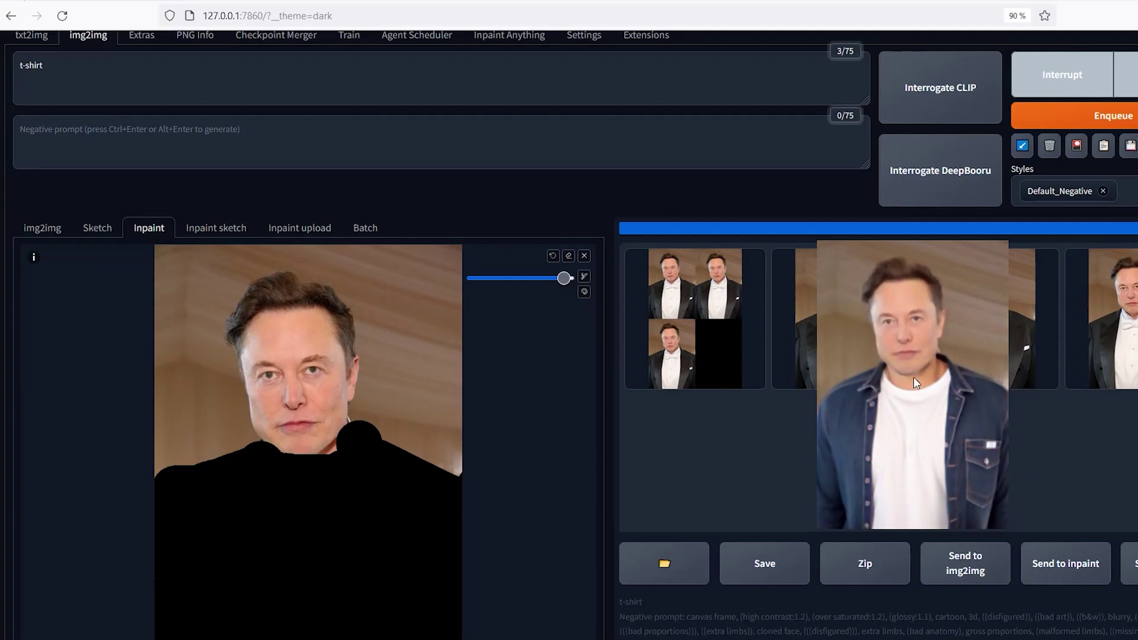
click(909, 377)
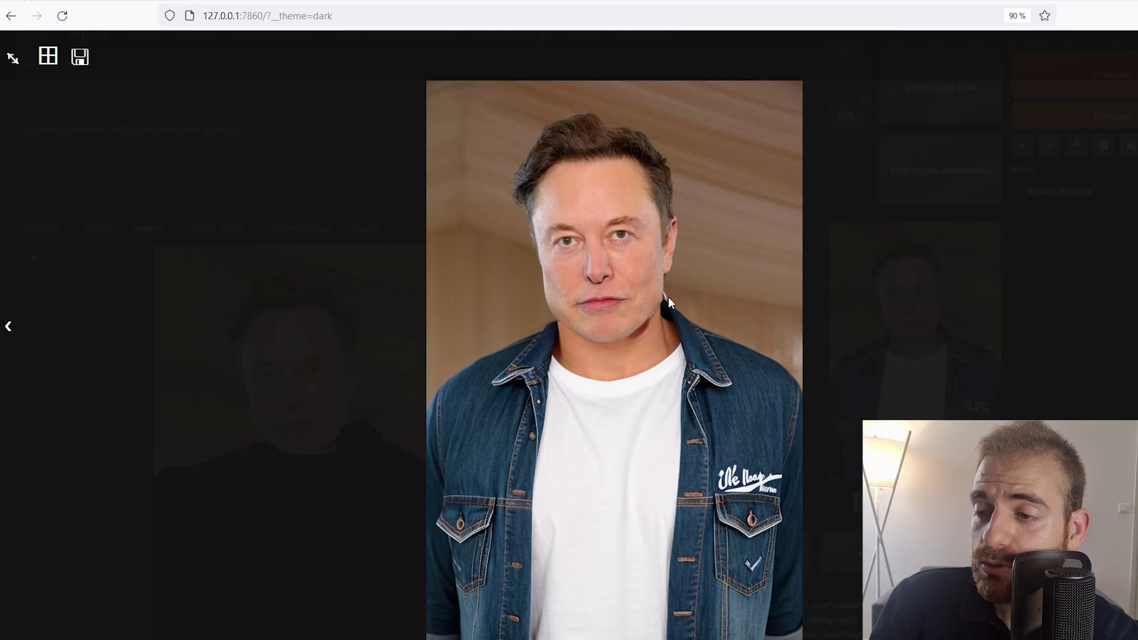
click(315, 363)
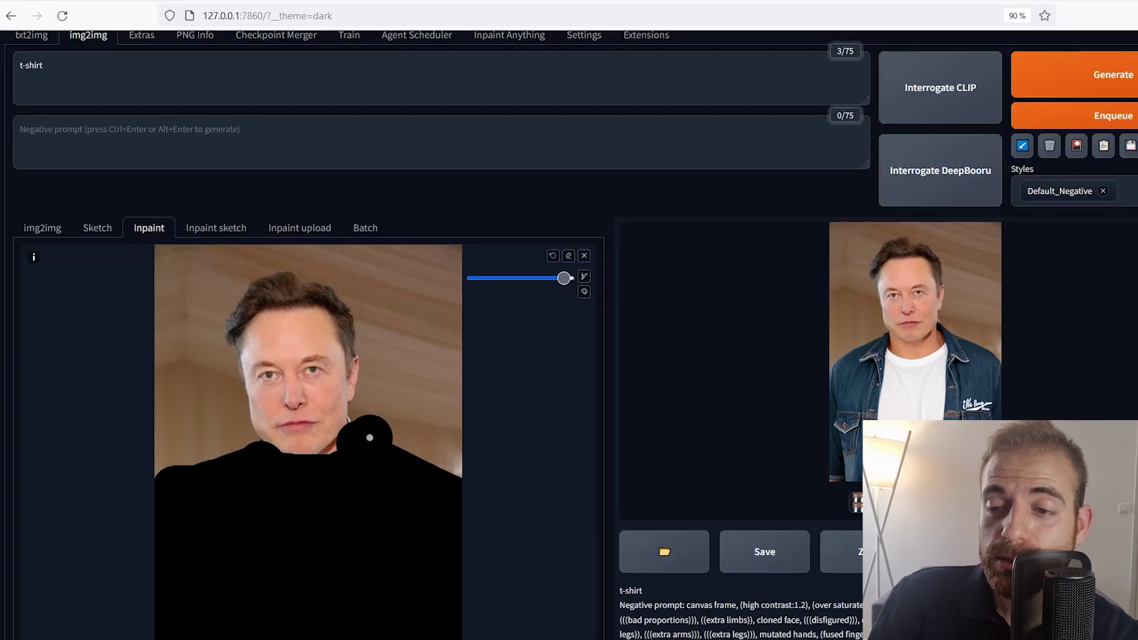
- Change the prompt to "astronaut suit" and generate the images with a denoising strength of 0.8
scroll(394, 427, down, 5)
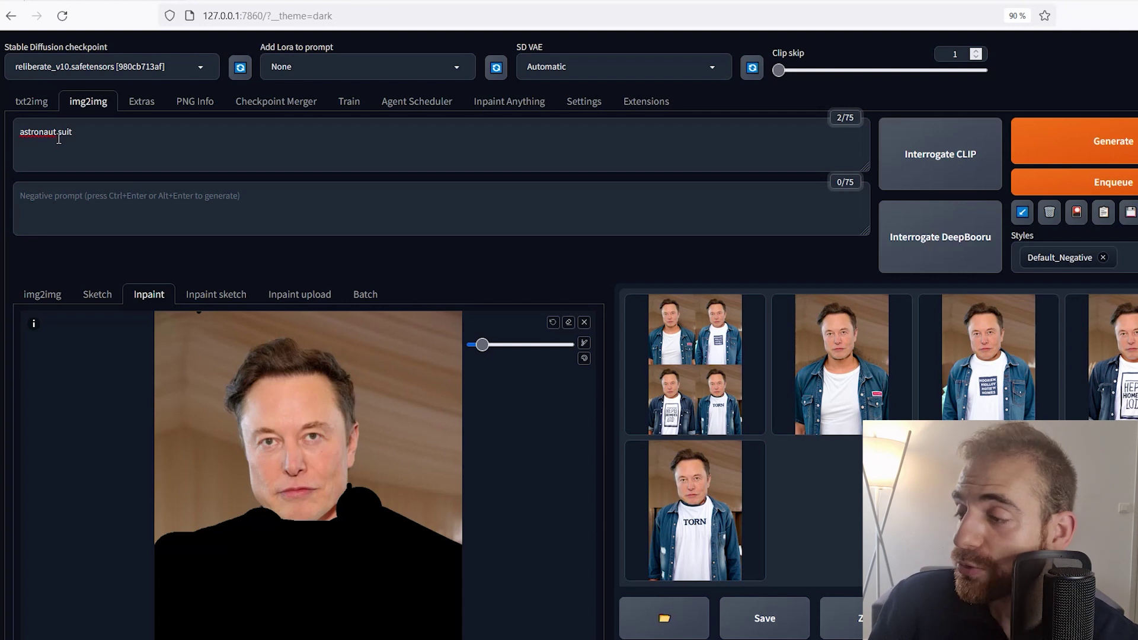
scroll(67, 141, down, 3)
scroll(308, 332, down, 8)
drag(519, 537, 511, 537)
scroll(770, 497, up, 15)
key(ctrl+Return)
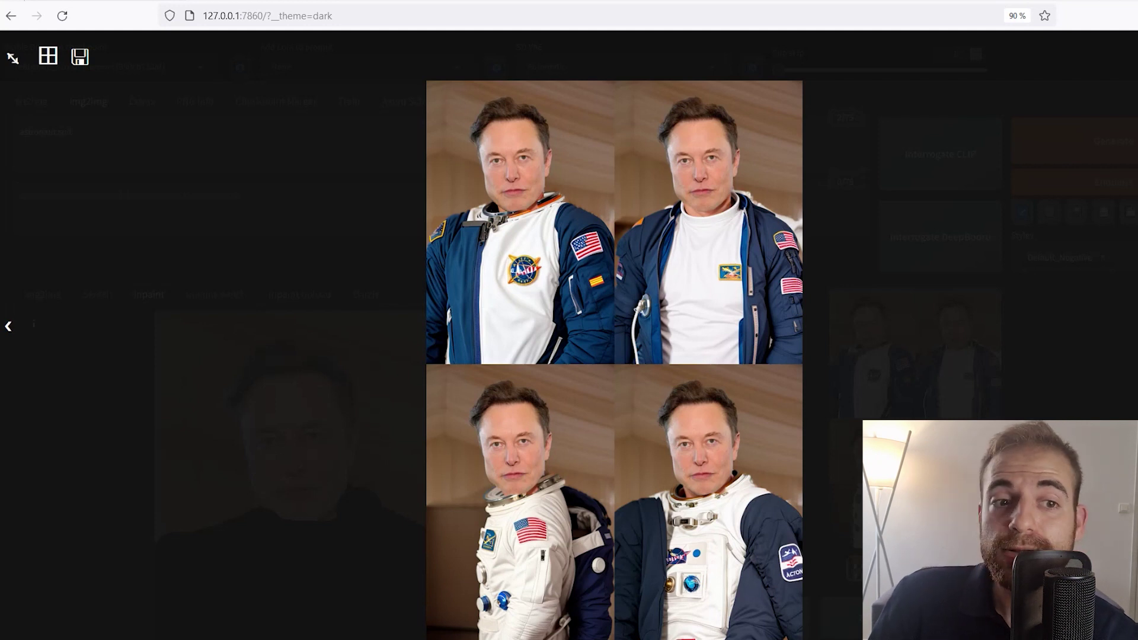
- Raise the denoising strength to 0.85 and generate another batch of astronaut suit images
key(alt+Tab)
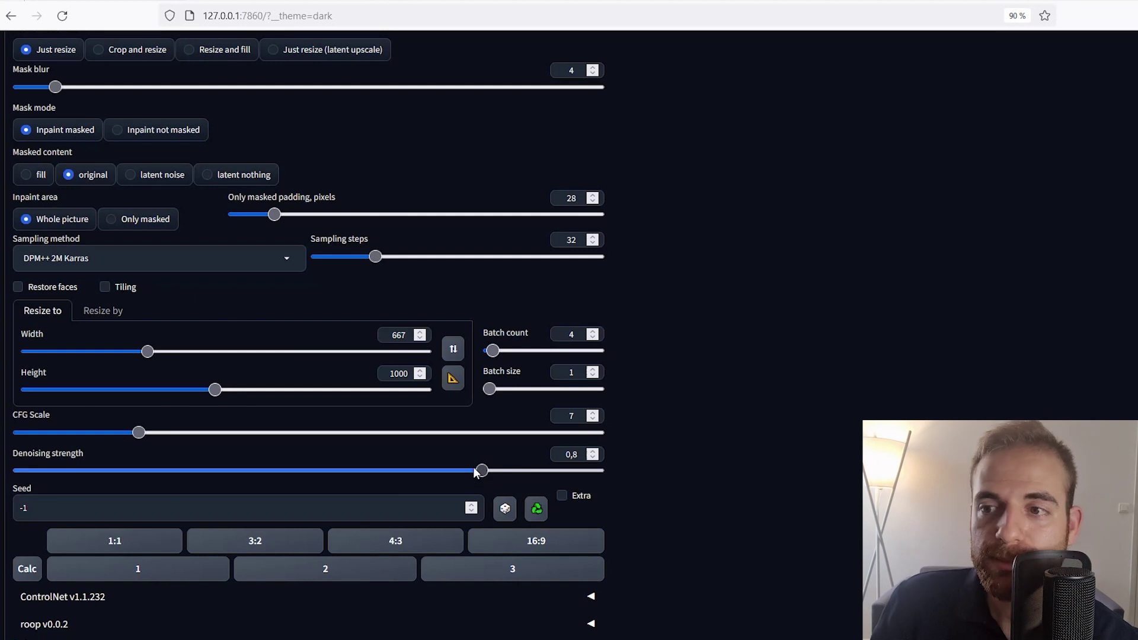
key(alt+Tab)
drag(758, 48, 861, 19)
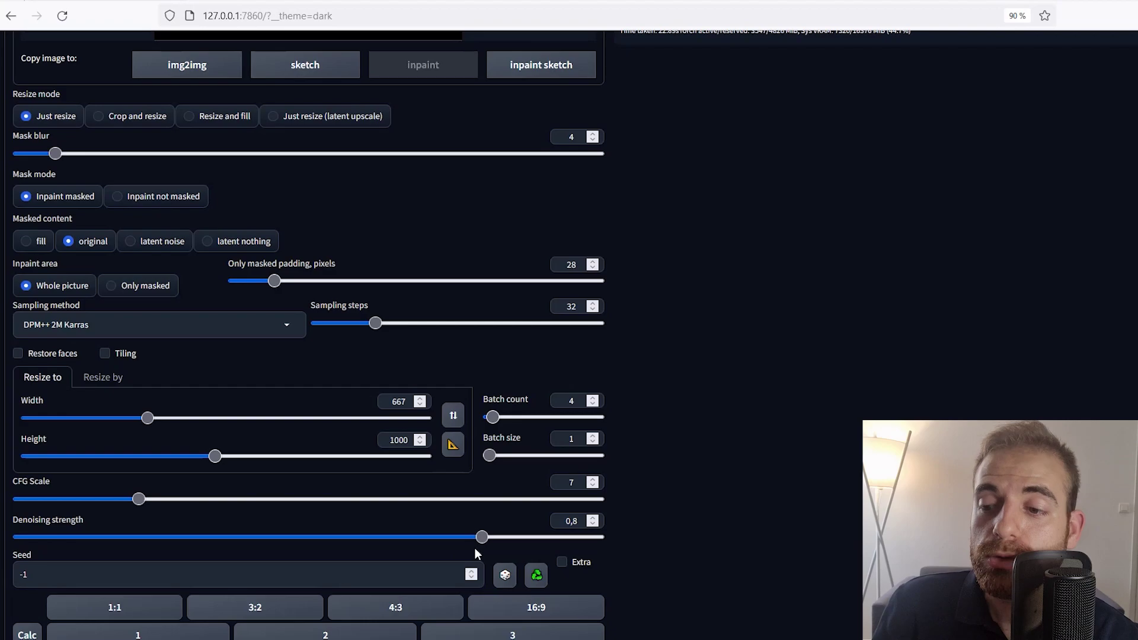
drag(478, 539, 511, 538)
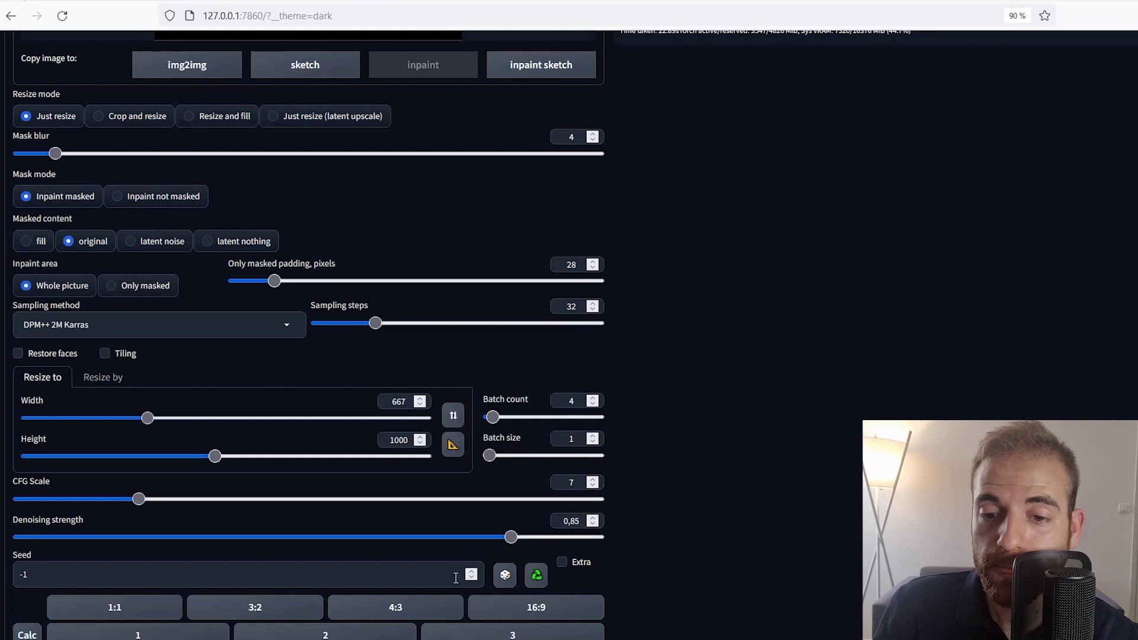
scroll(858, 488, up, 6)
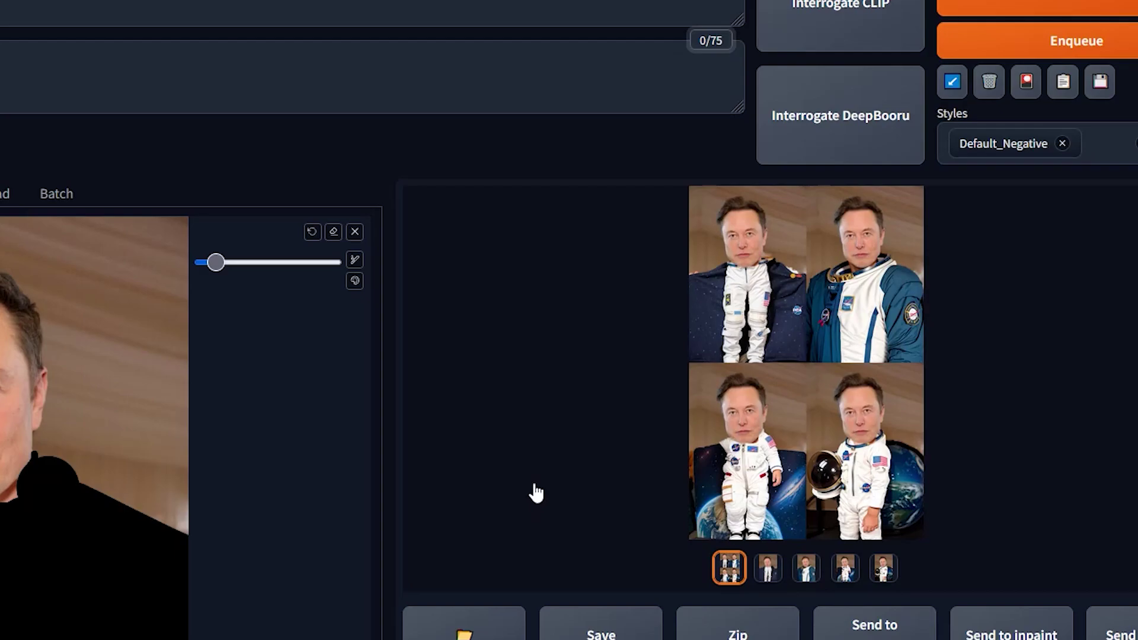
- Compare the fourth and second images of the new astronaut suit batch
click(884, 570)
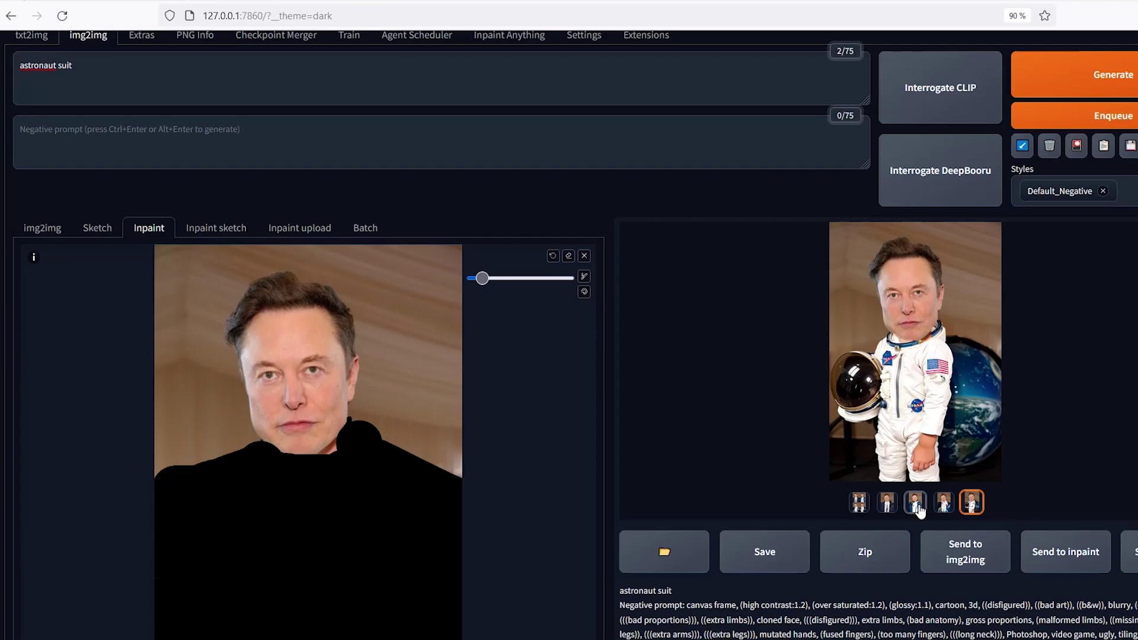
click(806, 568)
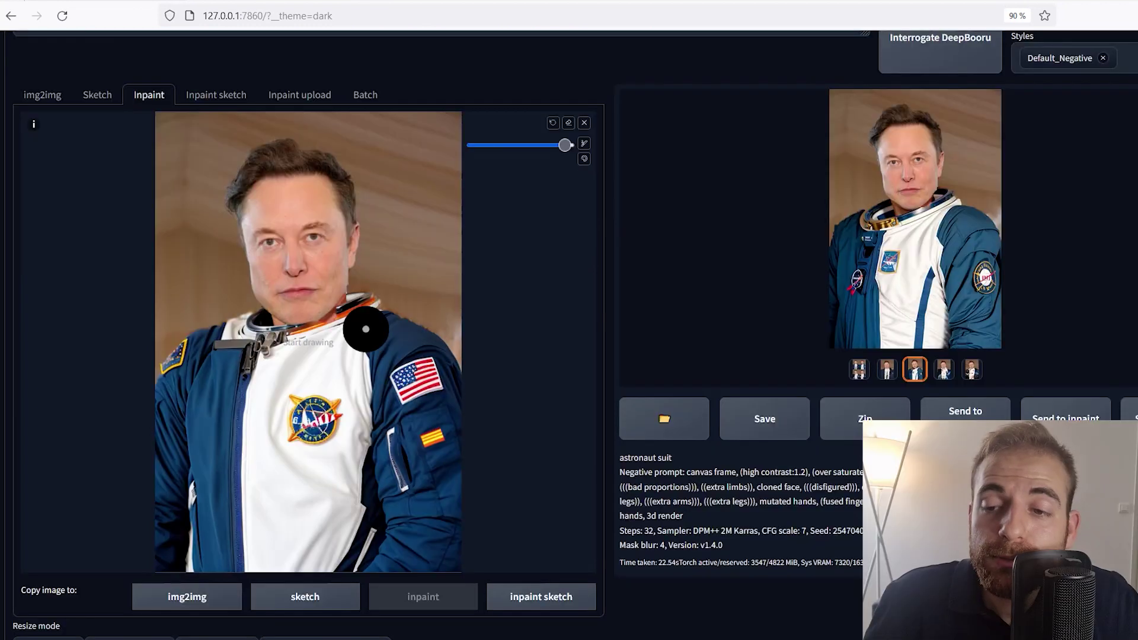
- Mask the entire astronaut suit, including its collar, on the image loaded for inpainting
mouse_move(362, 304)
mouse_down()
mouse_move(450, 379)
mouse_move(442, 548)
mouse_move(448, 533)
mouse_up()
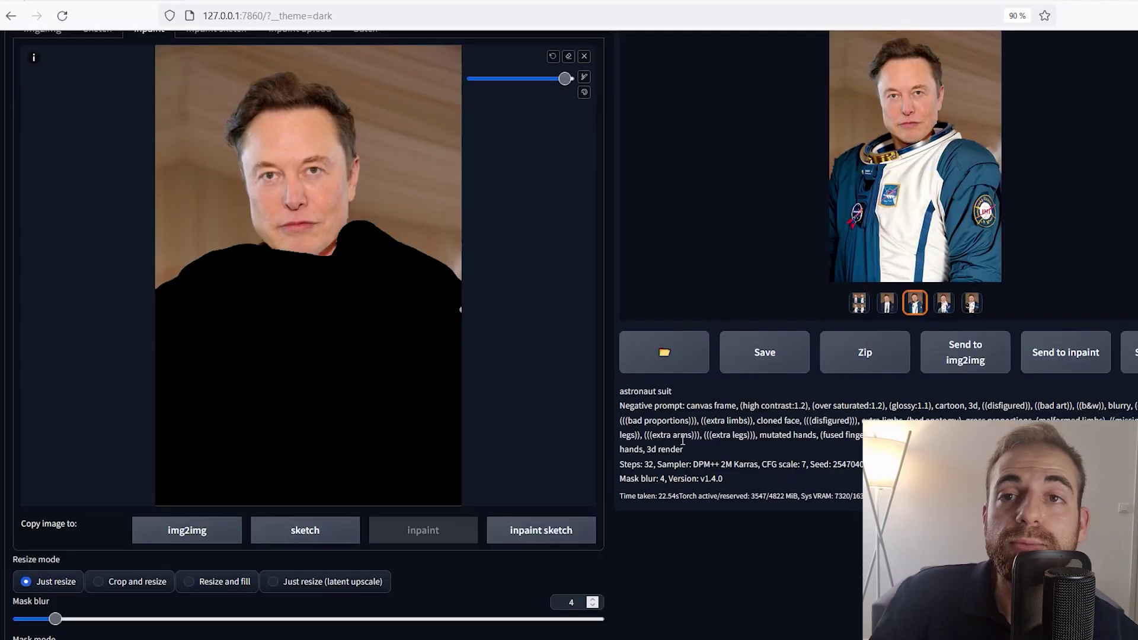
- Set the denoising strength to 0.75 and generate a new batch of astronaut suit images
scroll(687, 441, down, 5)
scroll(682, 474, down, 4)
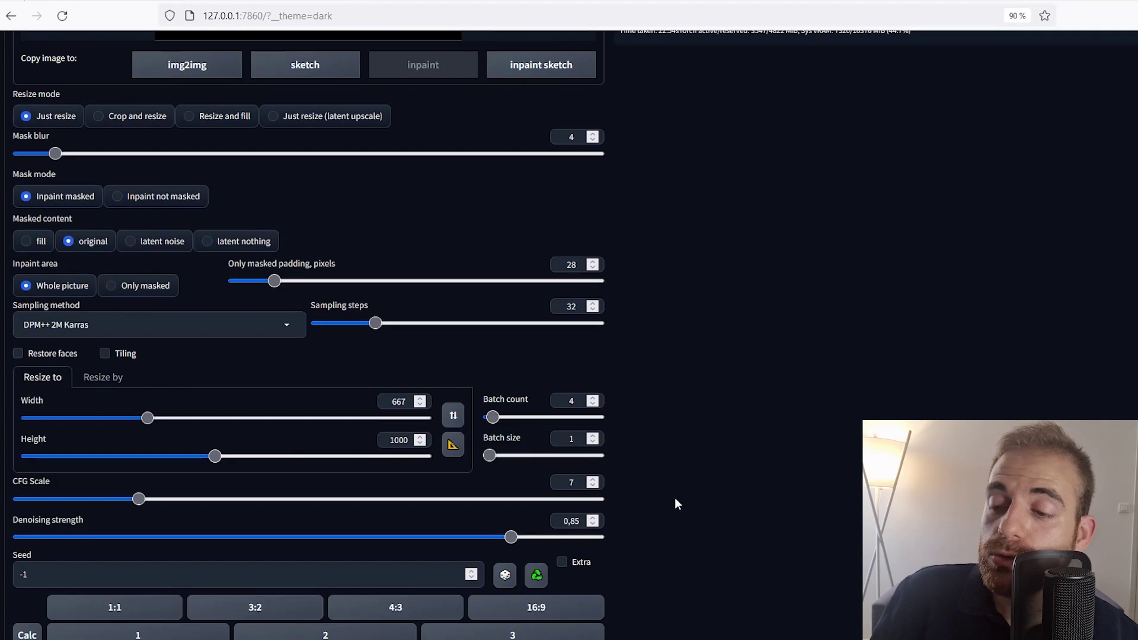
click(505, 537)
drag(505, 537, 452, 537)
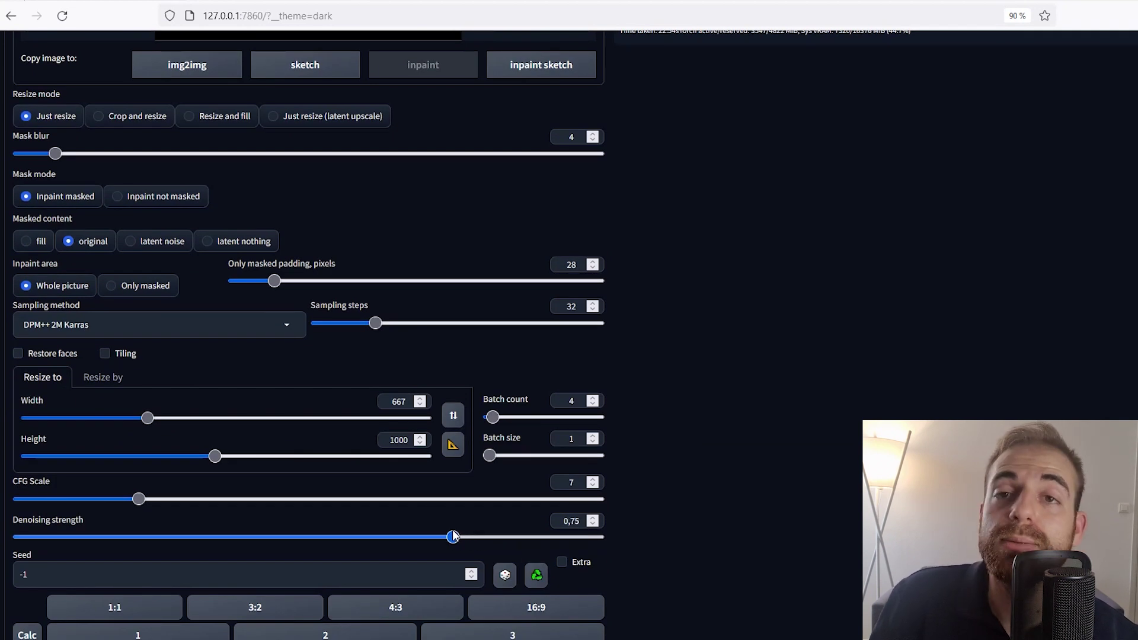
scroll(740, 501, up, 10)
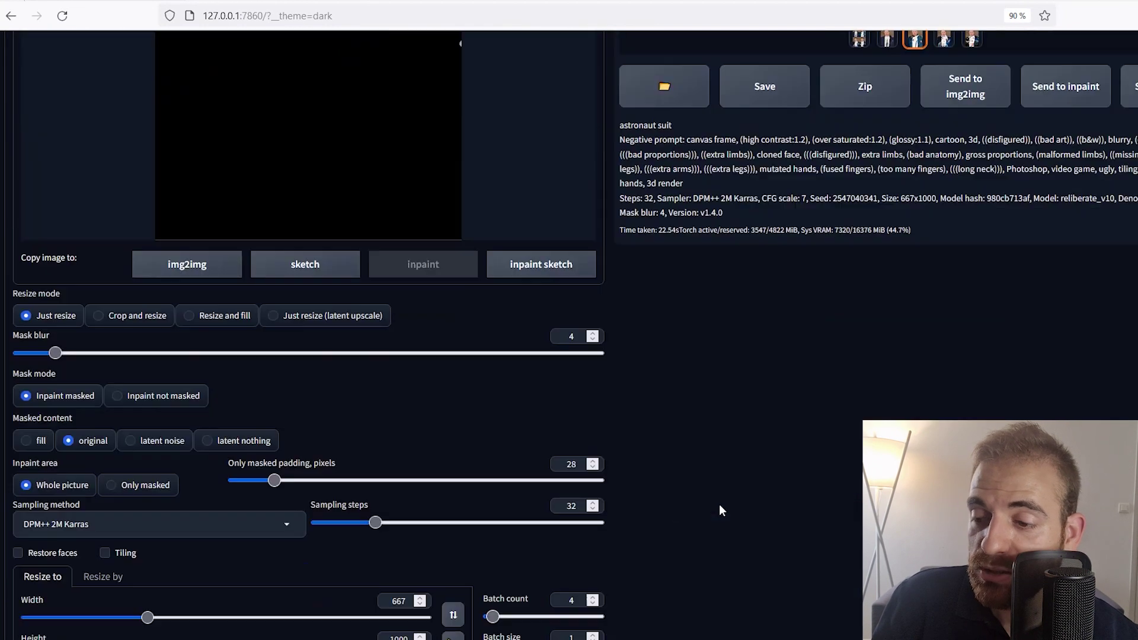
scroll(652, 504, up, 6)
key(ctrl+Return)
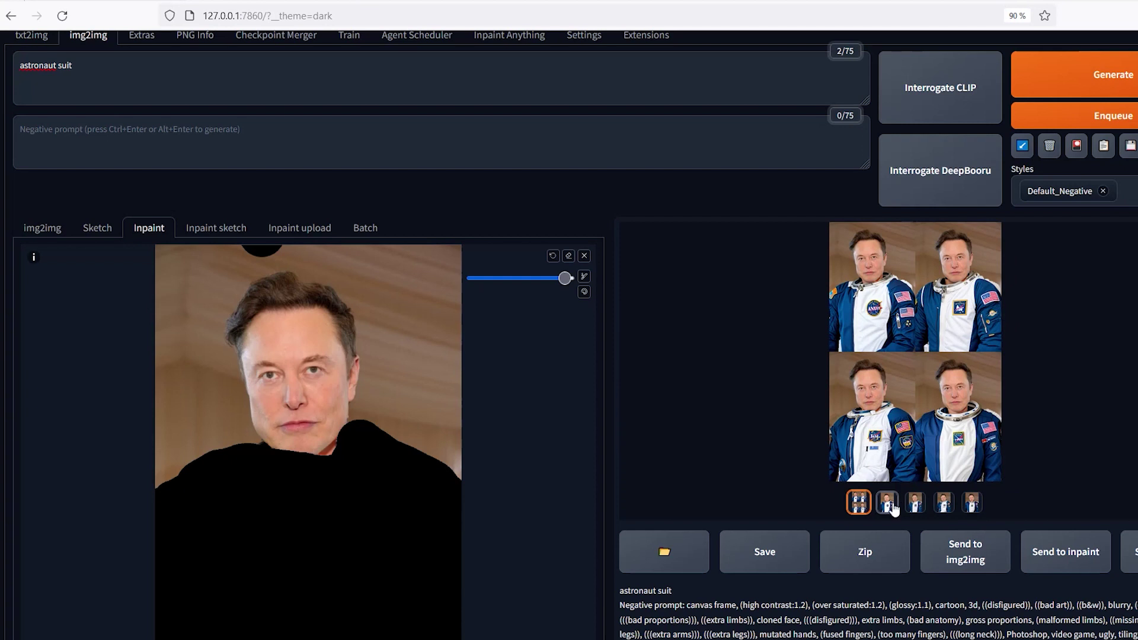
- Examine the first astronaut suit image of the new batch
click(893, 506)
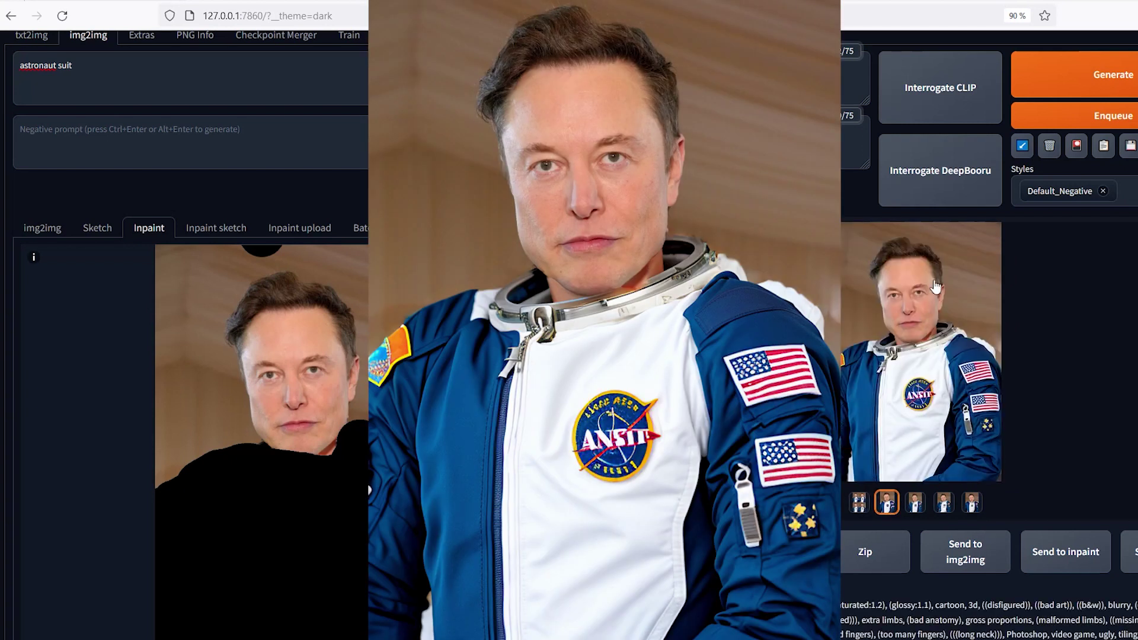
click(924, 354)
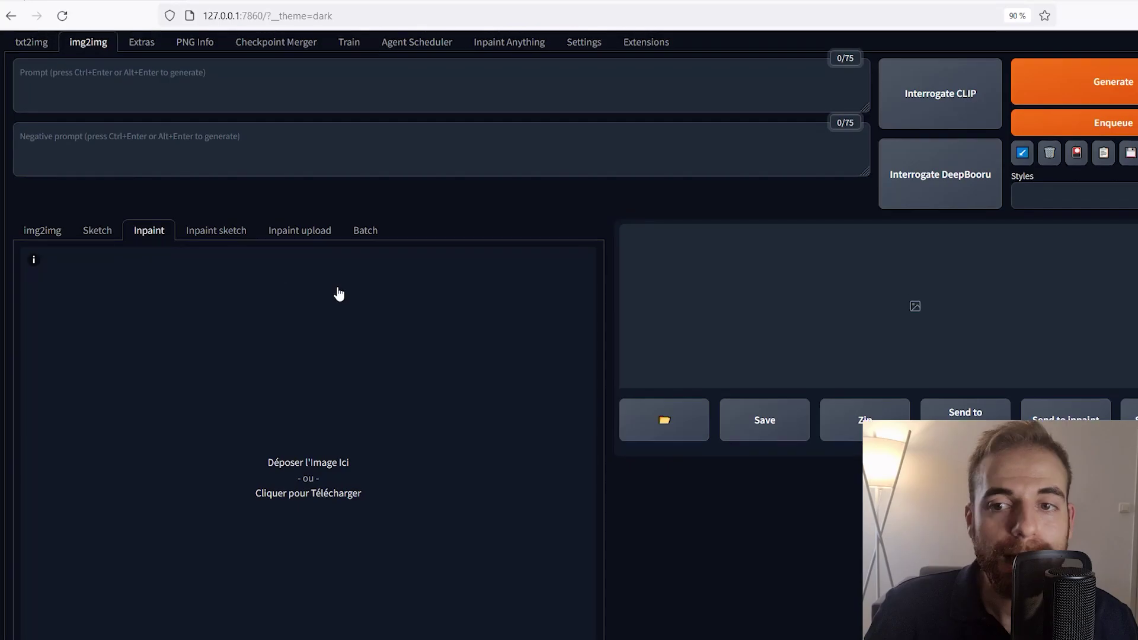
- Load the photo of the woman in the green blazer for inpainting and match the output size to it, 624 × 1200
scroll(281, 283, up, 2)
drag(470, 452, 213, 421)
scroll(430, 542, down, 6)
scroll(430, 542, up, 1)
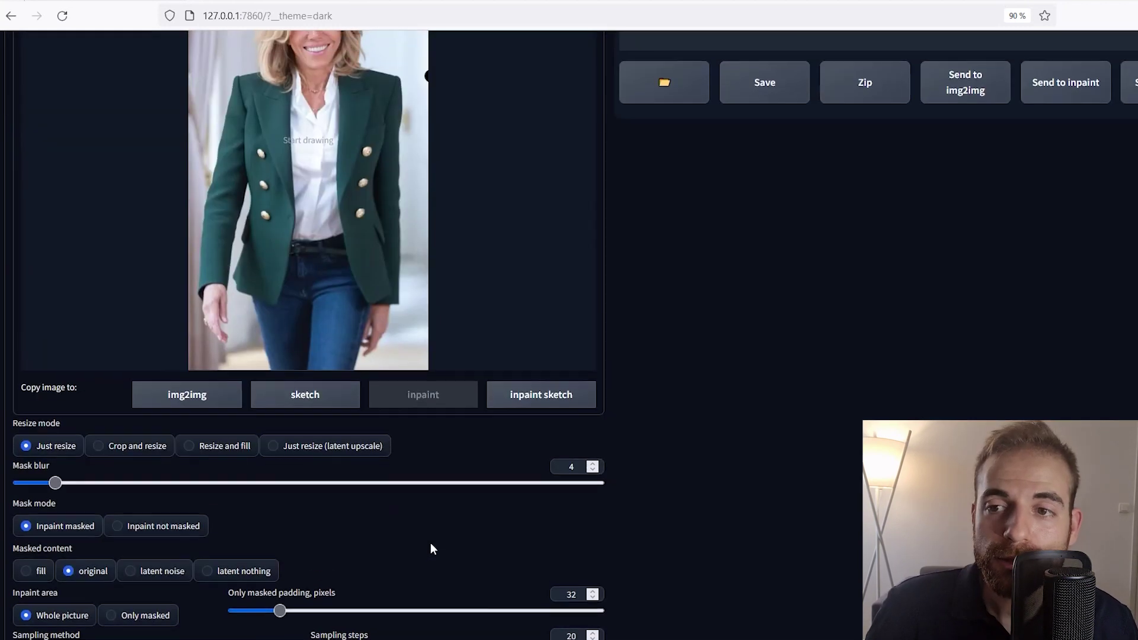
scroll(430, 542, down, 5)
click(460, 512)
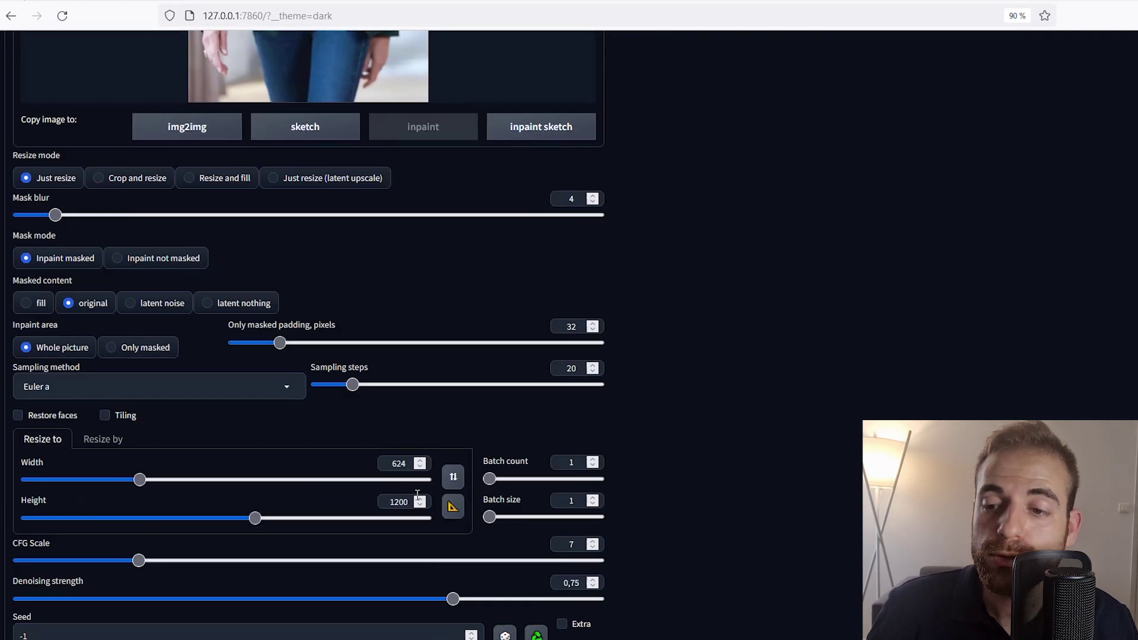
- Enlarge the mask brush and paint over the woman's green blazer and white shirt
scroll(452, 509, up, 8)
drag(496, 140, 531, 140)
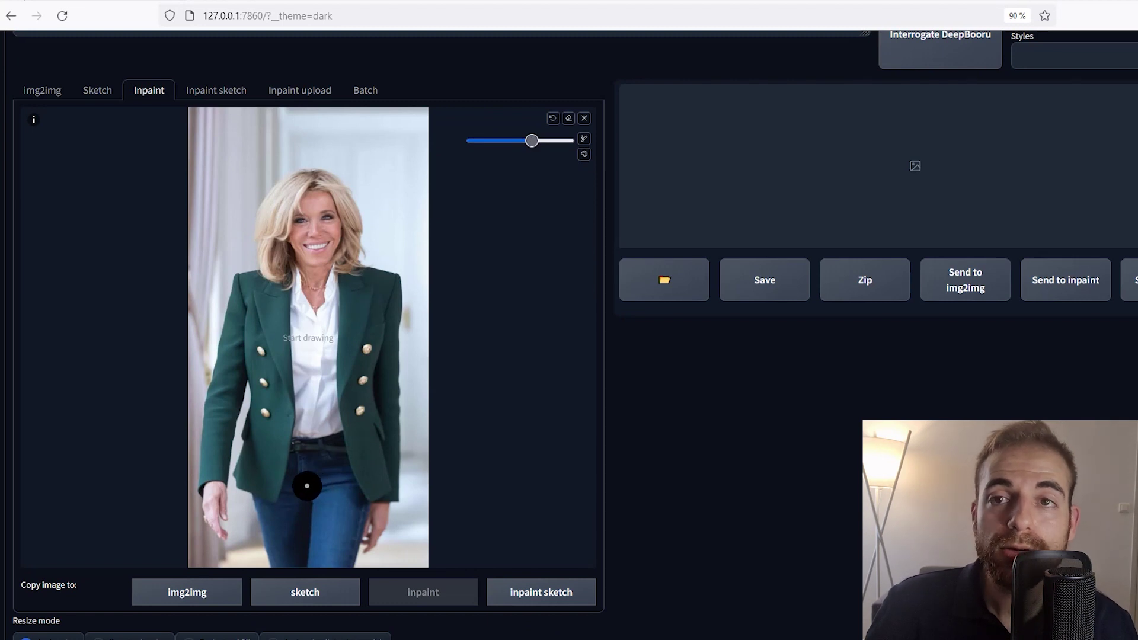
drag(531, 140, 554, 140)
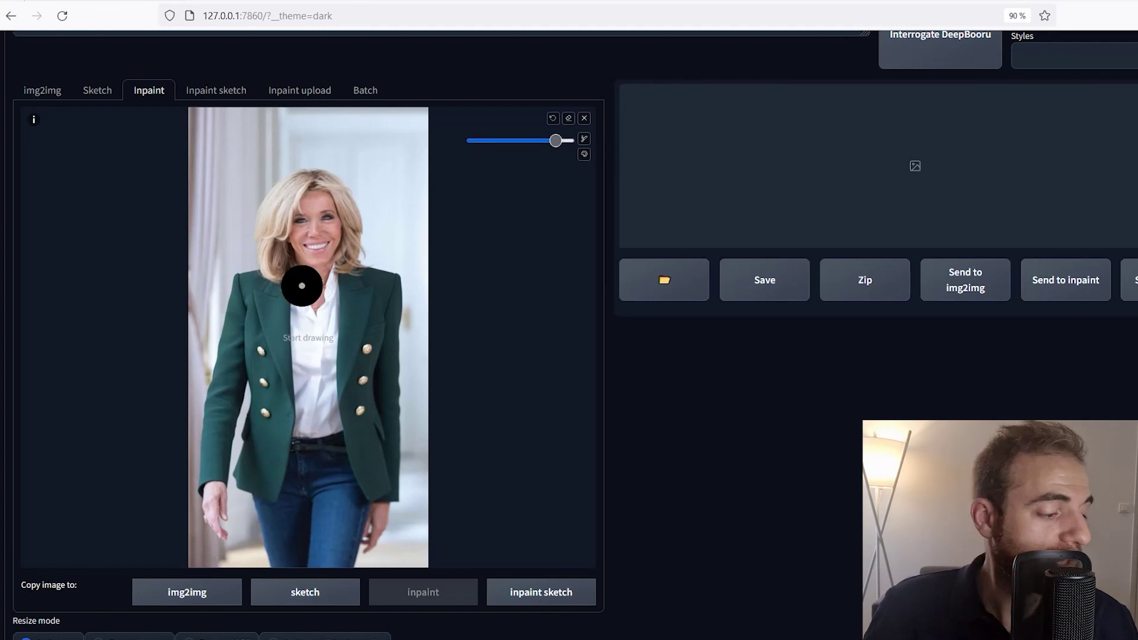
mouse_move(302, 285)
mouse_down()
mouse_move(380, 350)
mouse_move(384, 485)
mouse_move(261, 288)
mouse_move(242, 300)
mouse_move(249, 474)
mouse_up()
scroll(673, 368, down, 8)
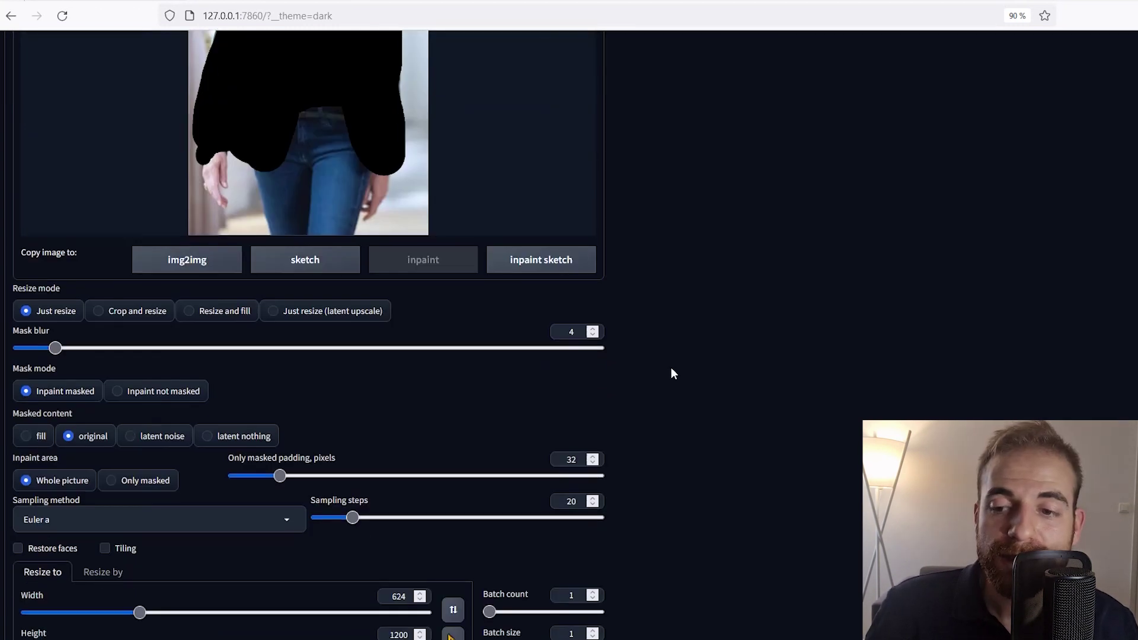
- Set the sampling method to DPM++ 2M Karras and enter "Sweatshirt" as the prompt
scroll(237, 255, down, 2)
click(290, 252)
click(54, 477)
scroll(699, 360, up, 15)
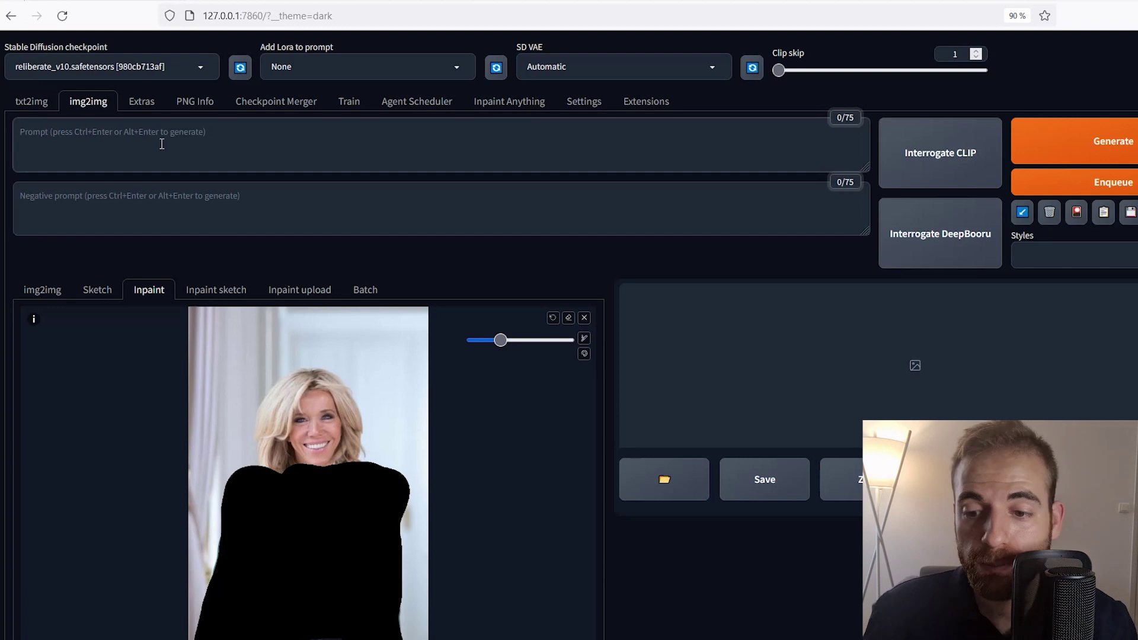
text(Sweatshirt)
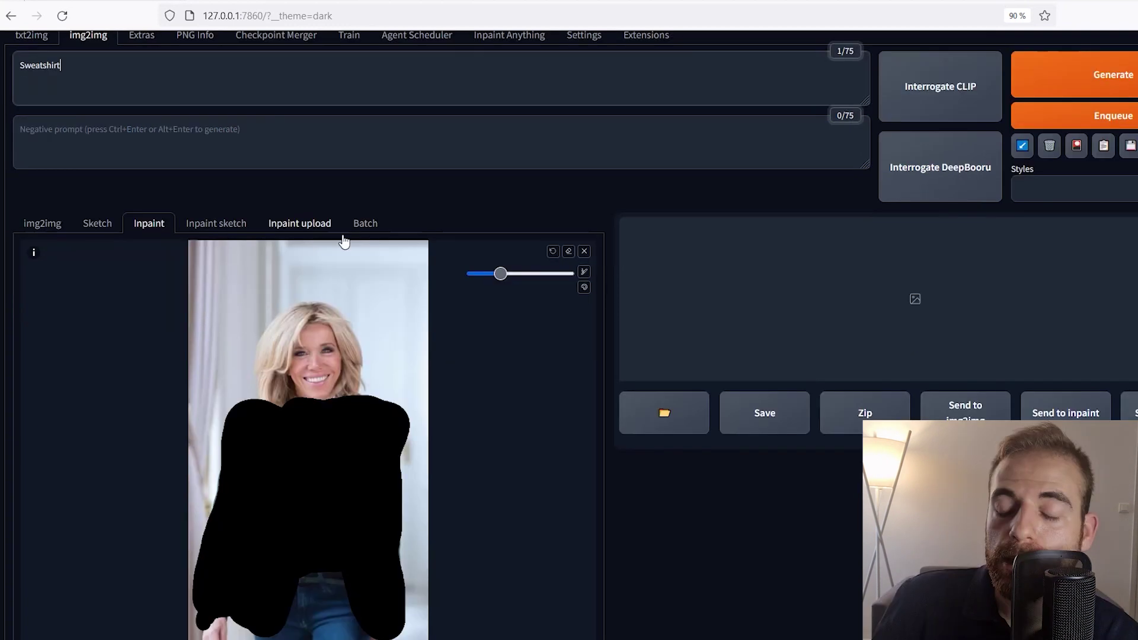
scroll(119, 237, down, 3)
scroll(119, 237, up, 5)
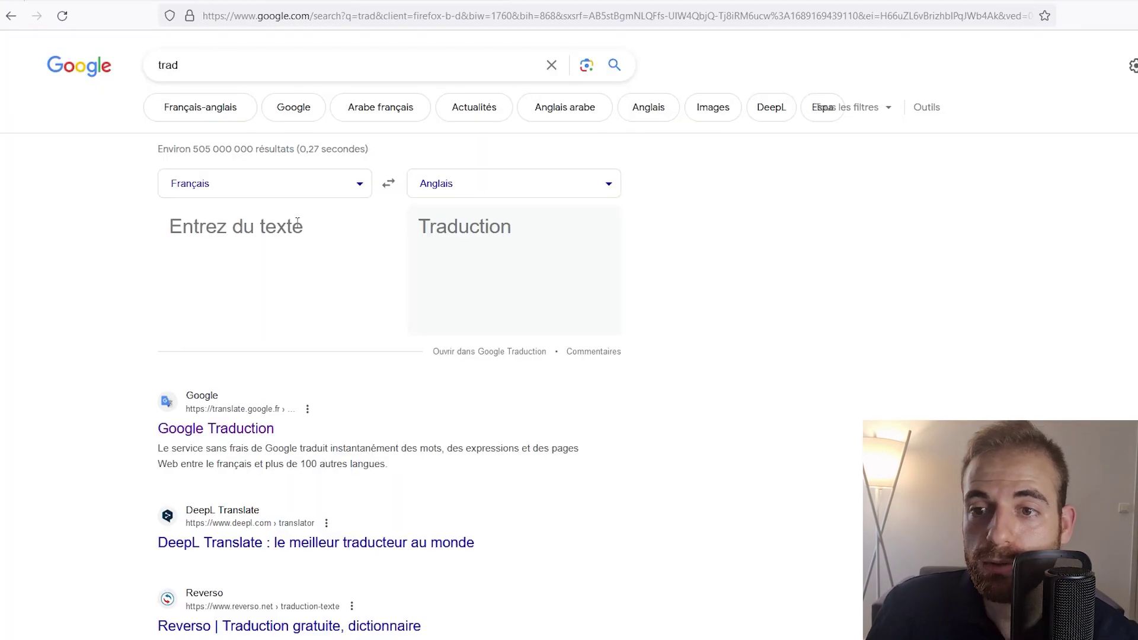
- Switch to Google's translator, translate "Veste de sport et sweatshirt" from French to English, and copy the translation
click(331, 225)
text(Veste de sport et sweatshirt)
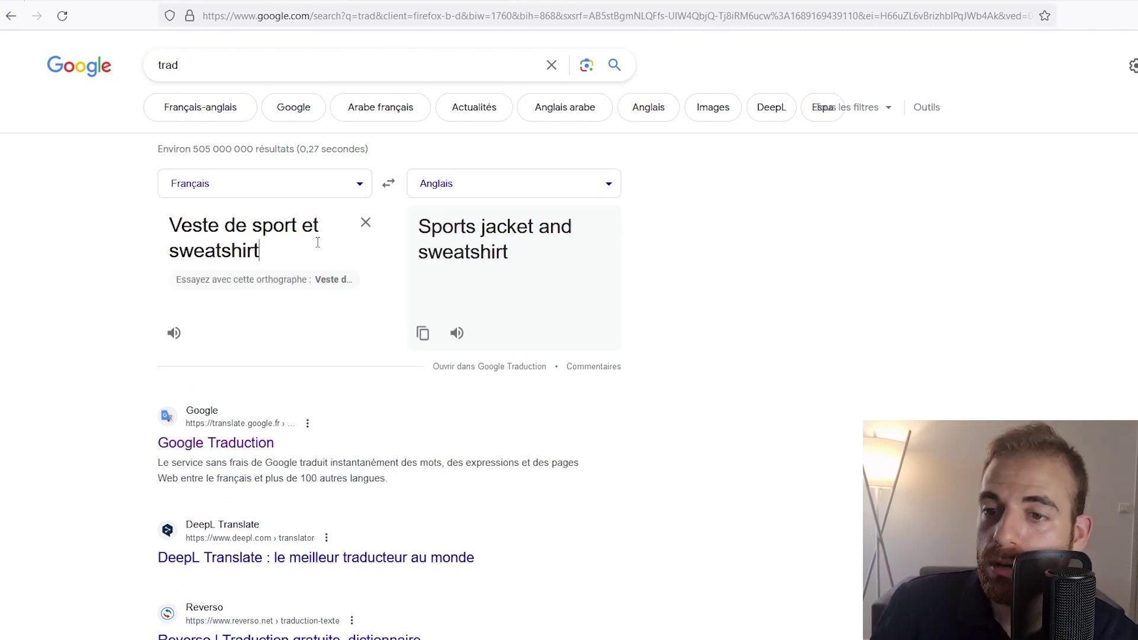
click(296, 279)
triple_click(527, 246)
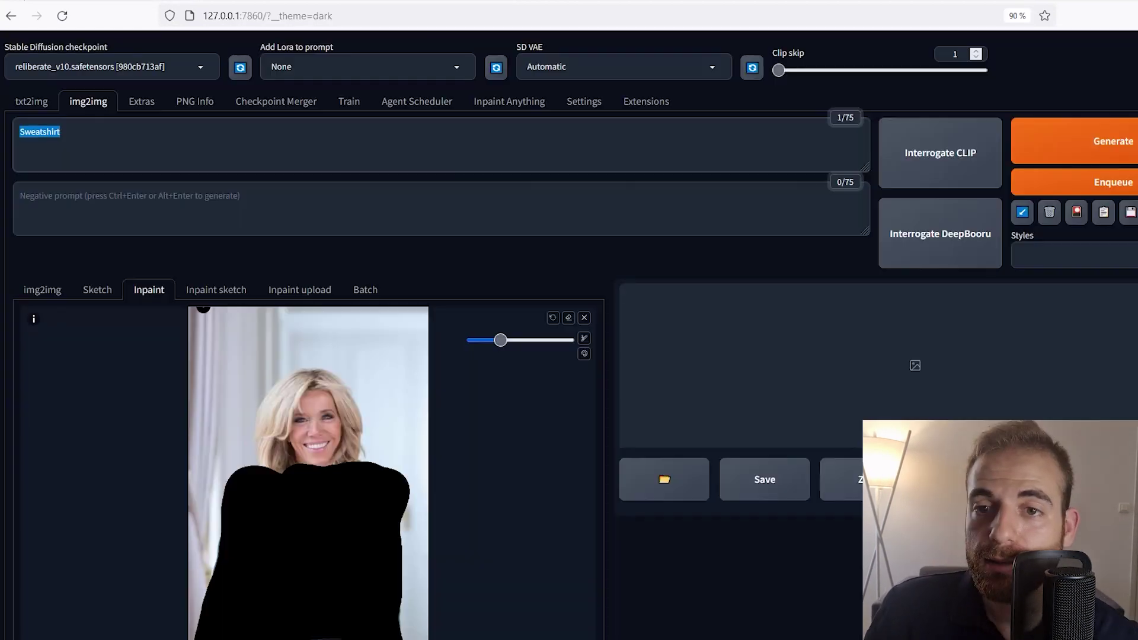
- Return to img2img, replace the prompt with "Sports jacket and sweatshirt", and generate the images with the Default_Negative style
click(82, 165)
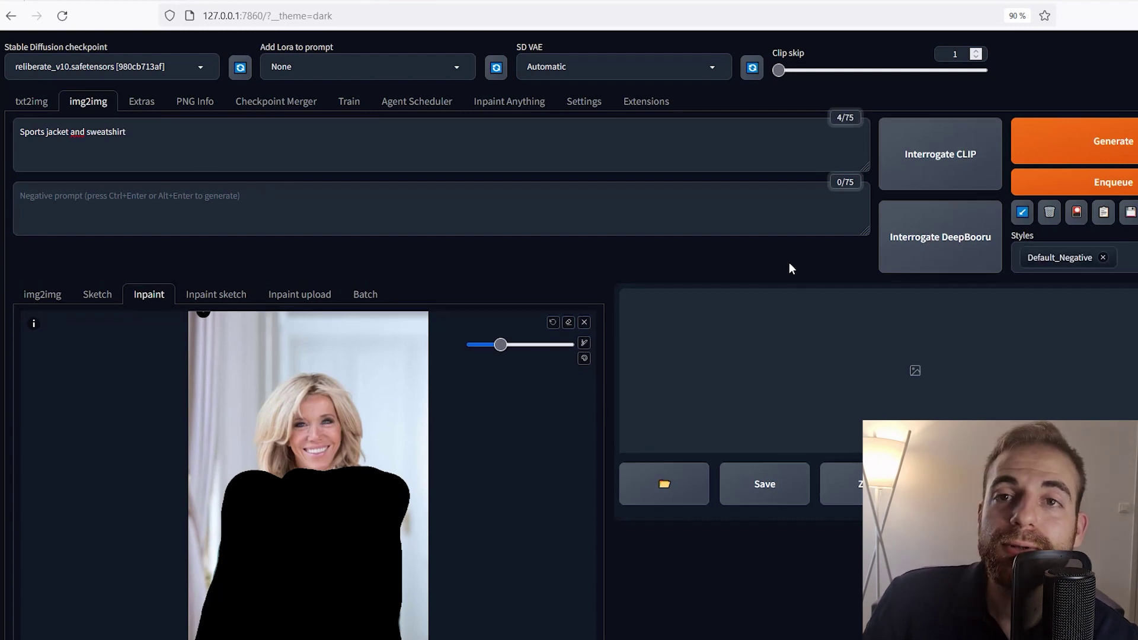
click(1102, 142)
scroll(933, 336, down, 2)
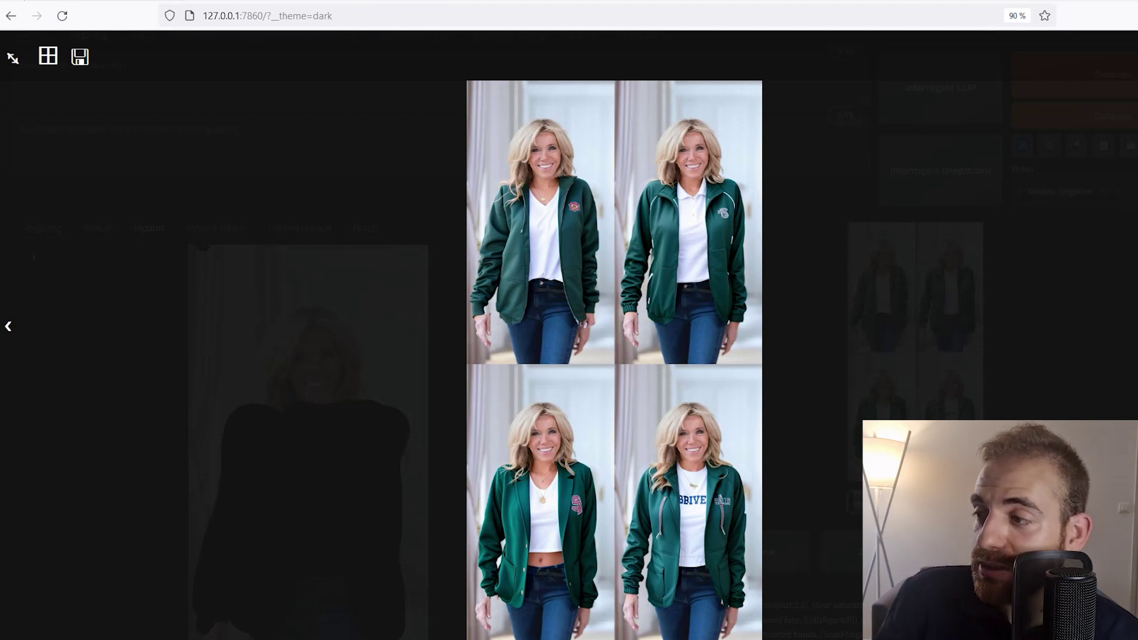
- Examine the generated sports jacket images one by one at full size
key(Right)
key(Right)
key(Right)
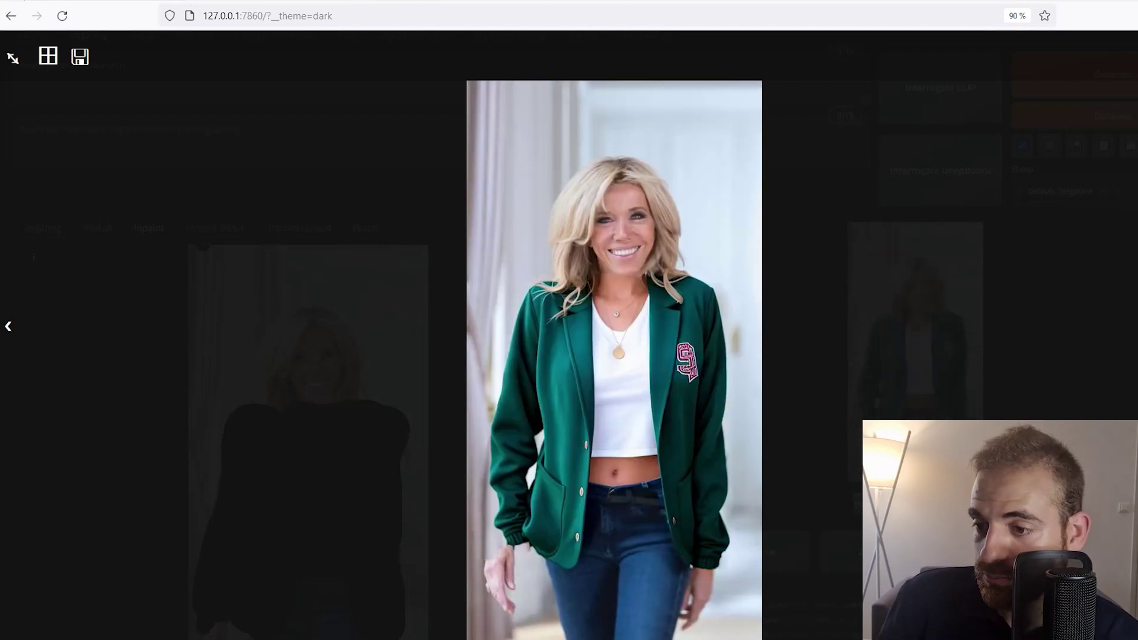
key(Right)
key(Right)
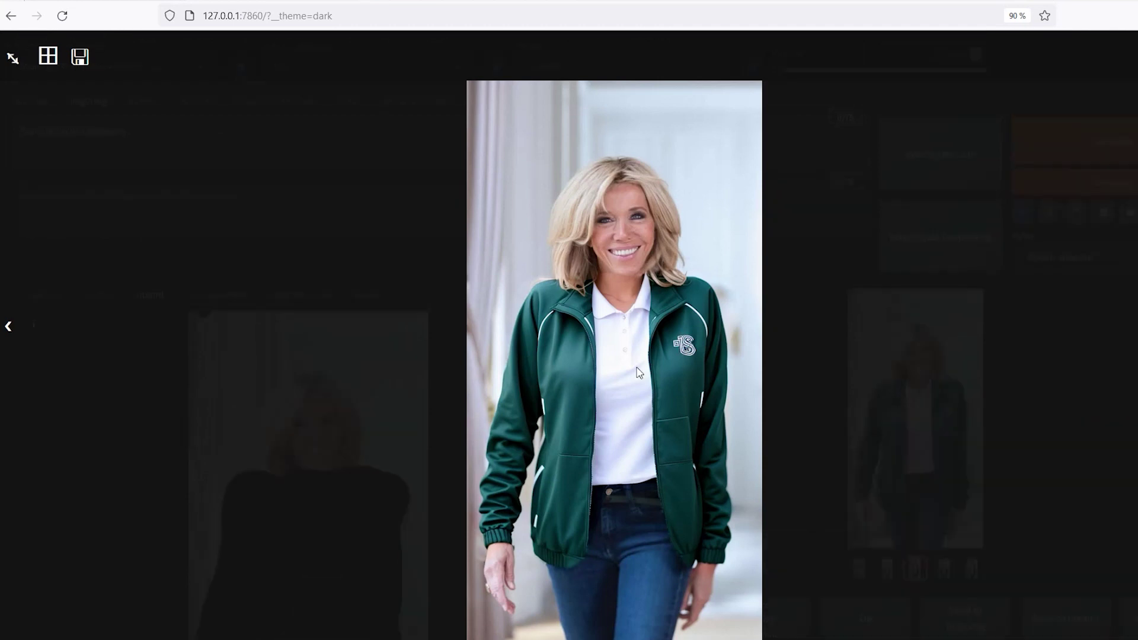
- Send the image with the zipped green track jacket and white polo shirt to inpaint
click(553, 499)
scroll(1070, 526, down, 2)
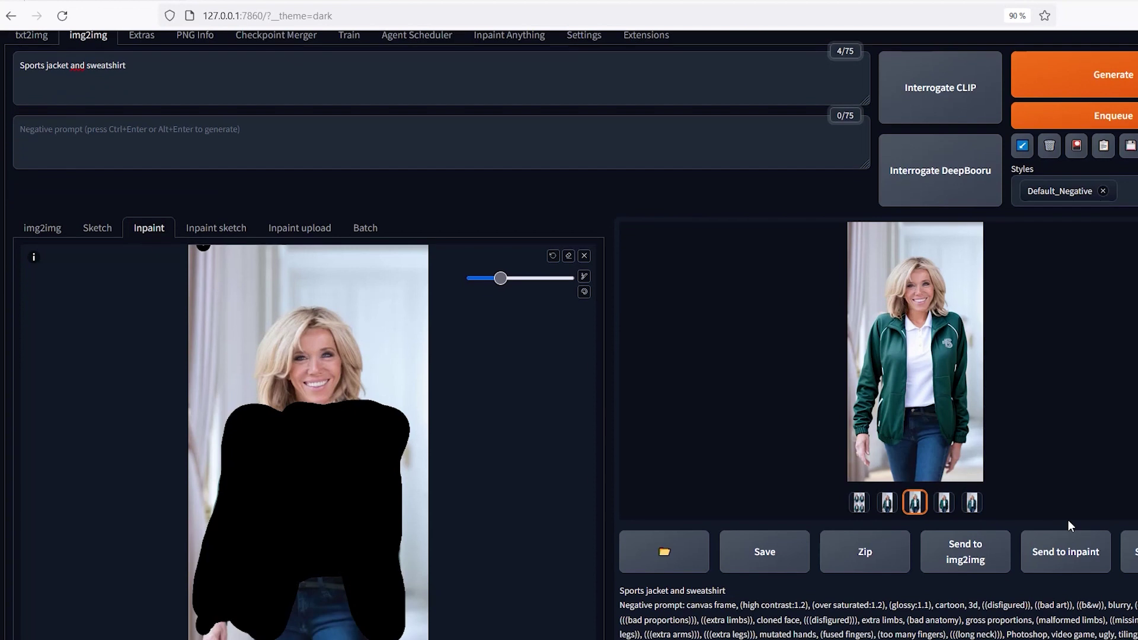
click(1084, 558)
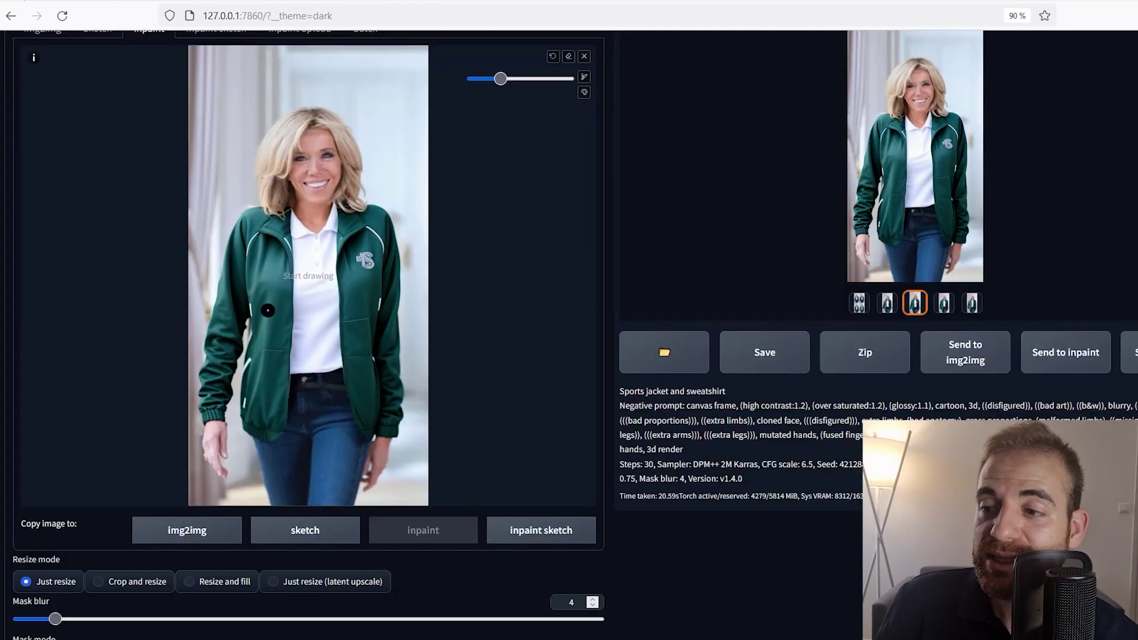
- Enlarge the mask brush and paint over the woman's jeans, from the waist down between her hands
scroll(650, 389, up, 2)
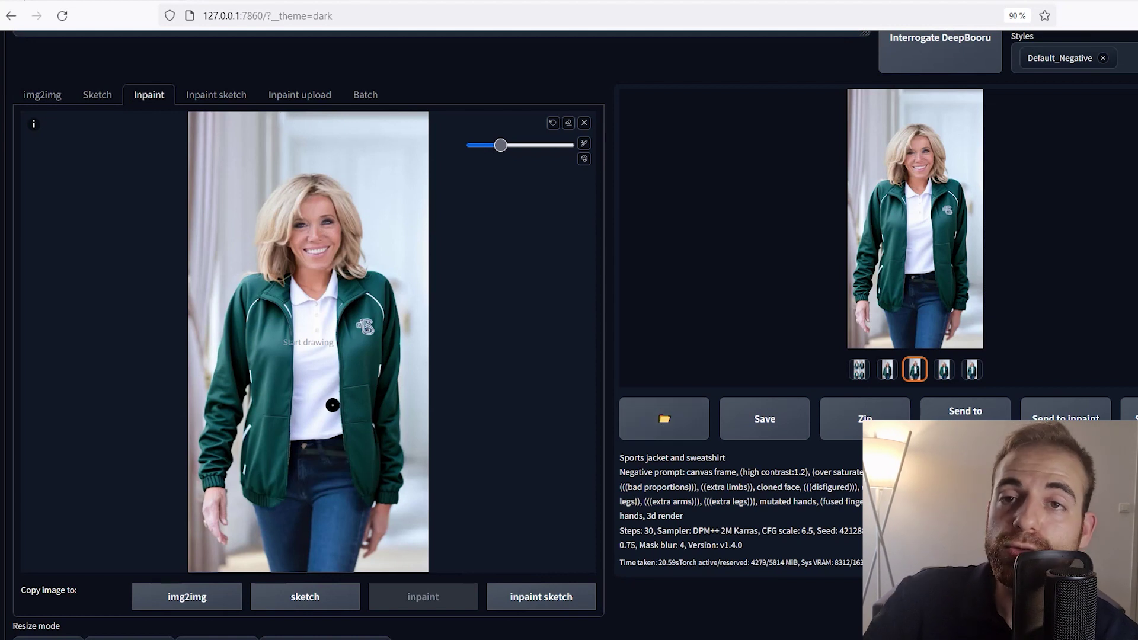
ctrl+scroll(308, 343, up, 5)
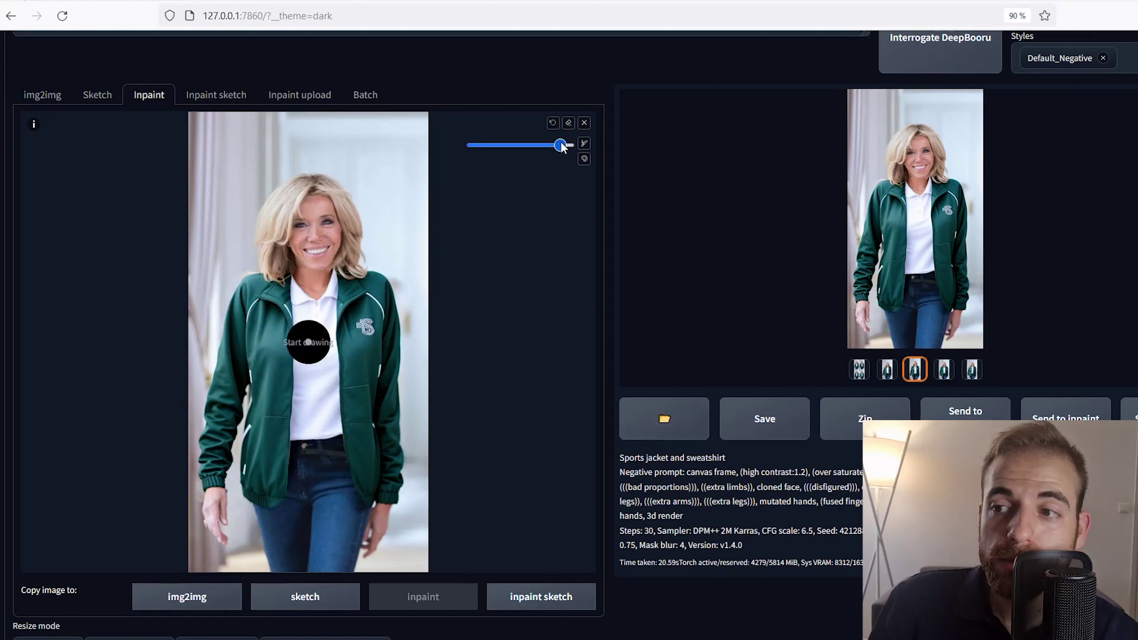
mouse_move(305, 461)
mouse_down()
mouse_move(343, 460)
mouse_move(321, 545)
mouse_move(339, 544)
mouse_move(356, 510)
mouse_move(350, 491)
mouse_up()
scroll(254, 254, up, 3)
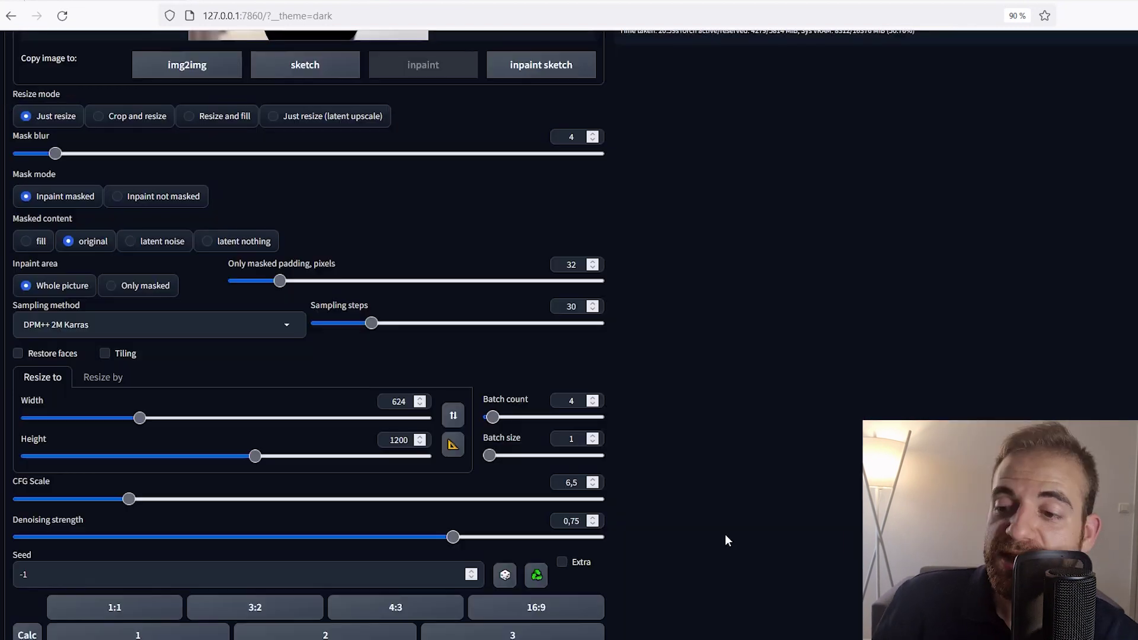
- Replace the prompt with "Black skirt", generate a batch, and view the resulting image grid
scroll(823, 535, up, 10)
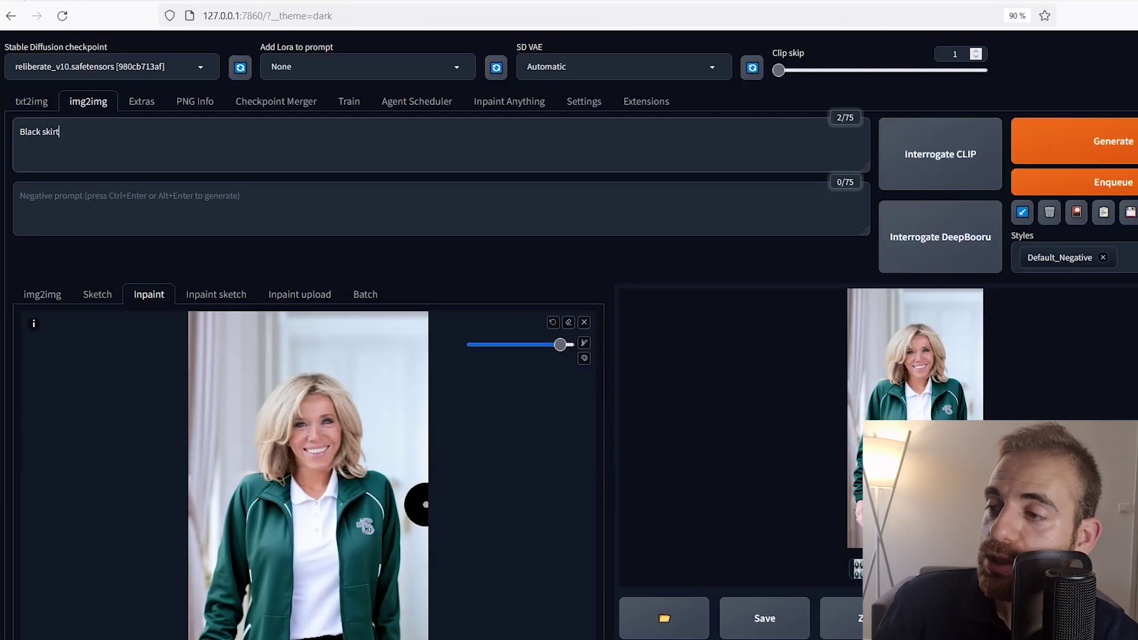
click(1131, 133)
scroll(717, 257, down, 2)
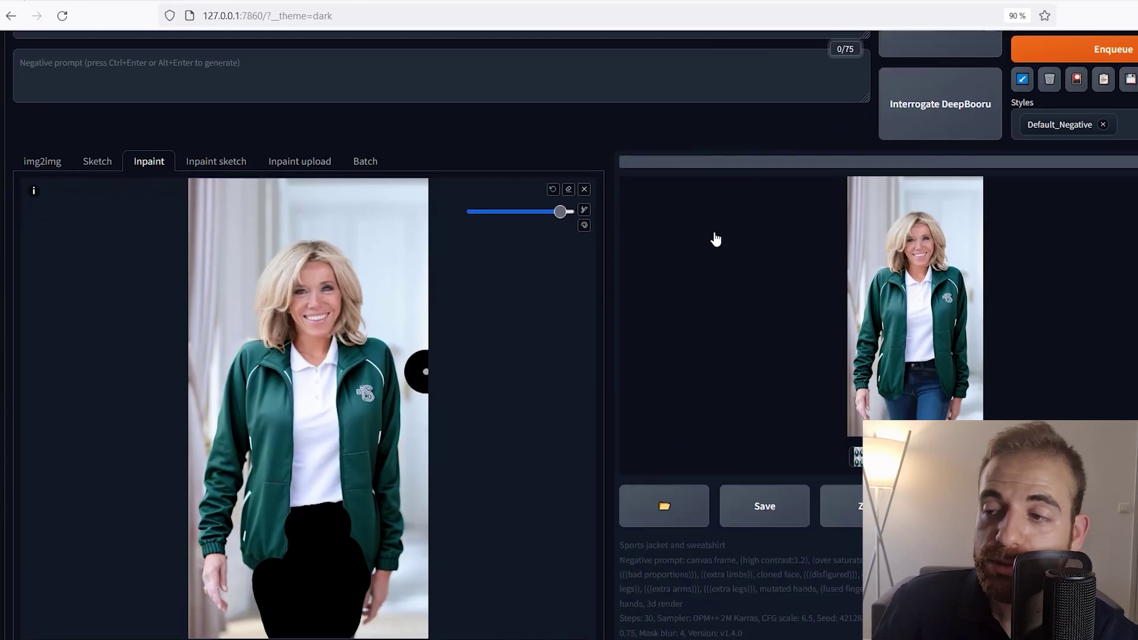
click(733, 238)
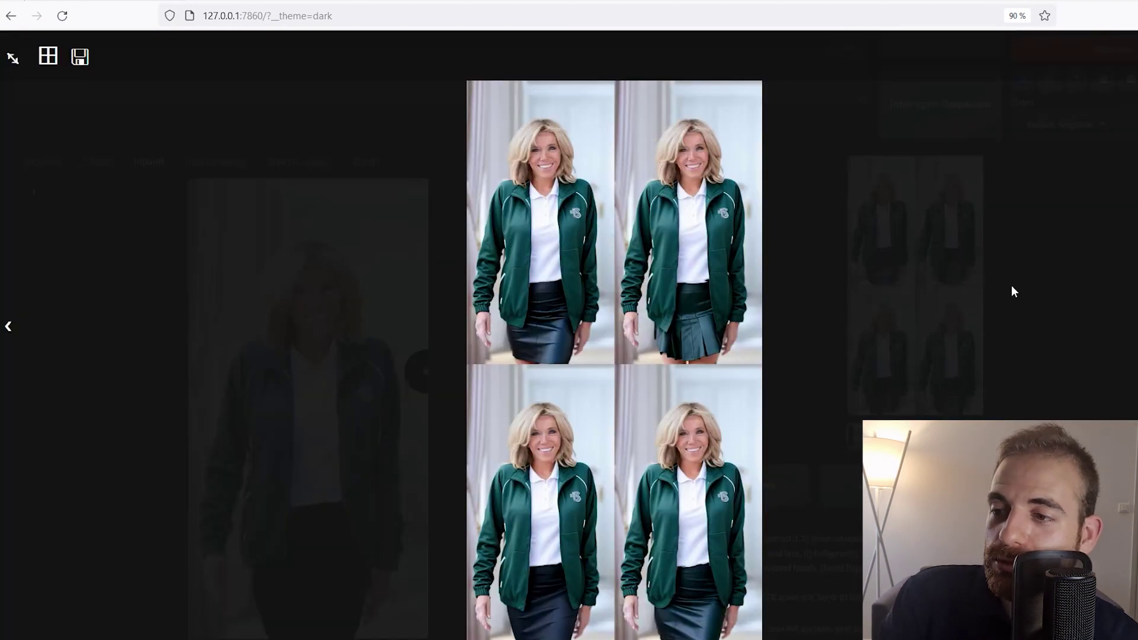
click(1011, 285)
- Lower the denoising strength to 0.68 and generate a new batch of black skirt images
scroll(739, 374, down, 8)
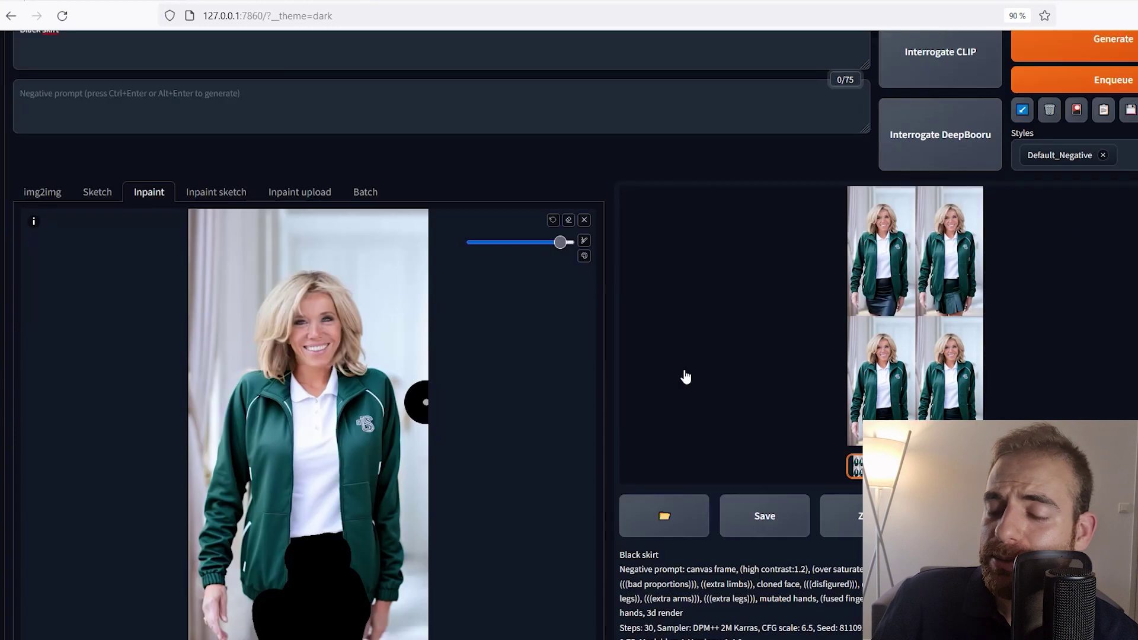
scroll(632, 365, down, 5)
drag(452, 408, 439, 410)
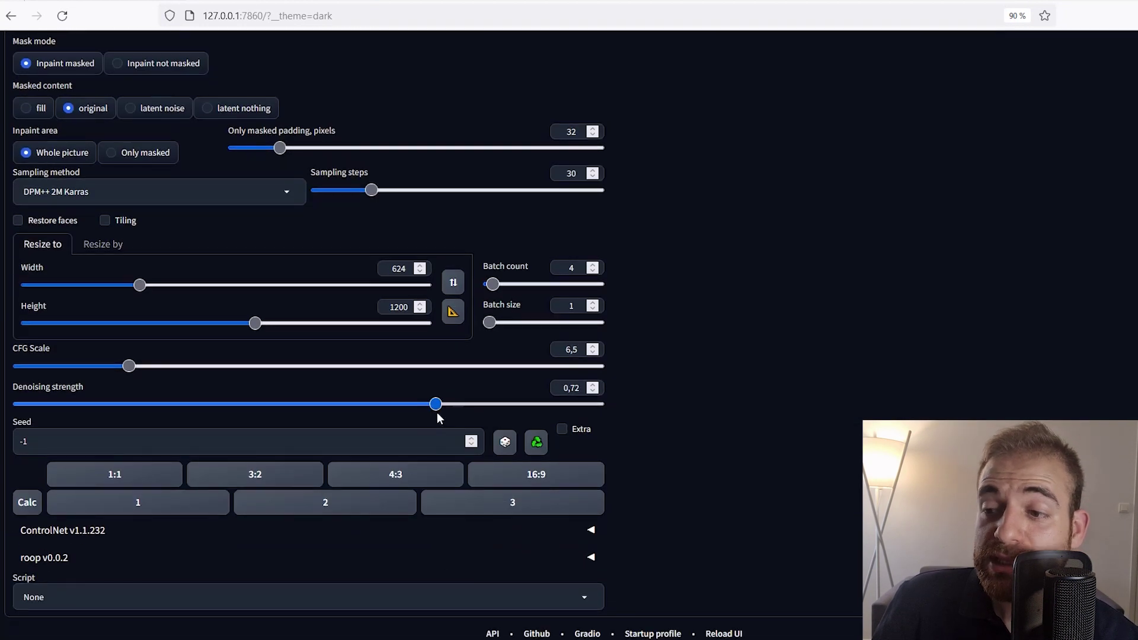
scroll(802, 457, up, 12)
key(ctrl+Return)
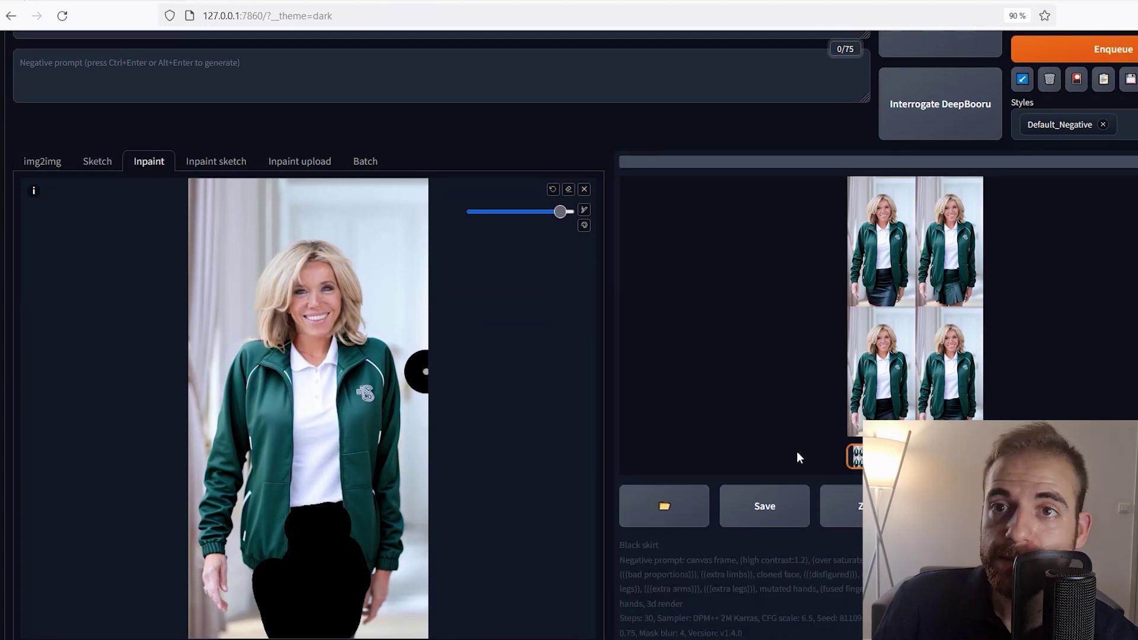
scroll(797, 450, up, 1)
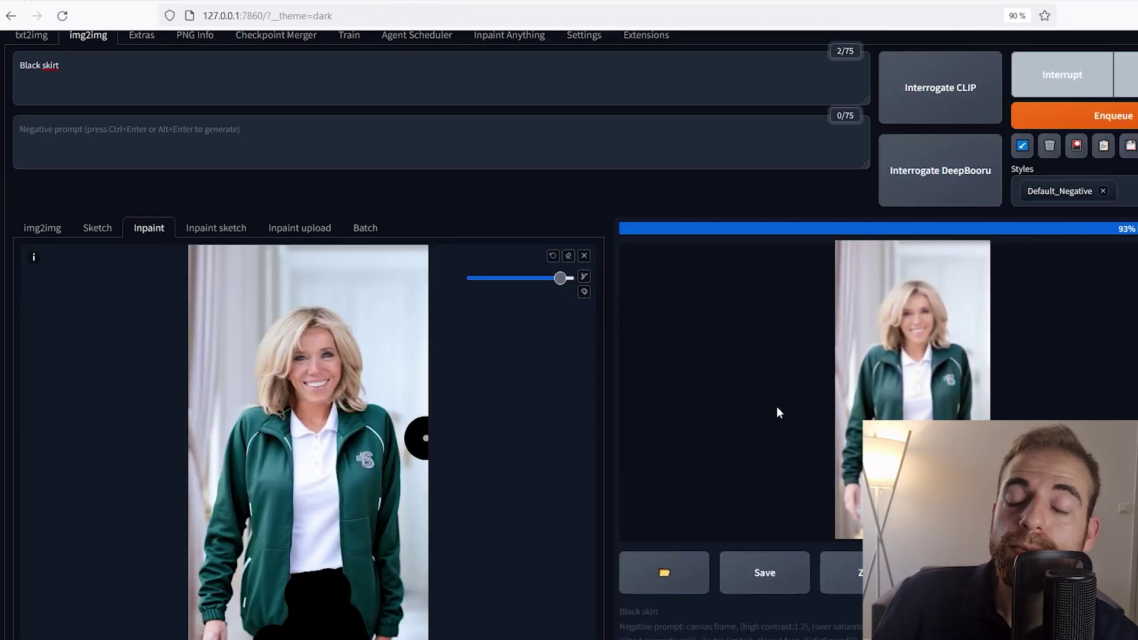
- Examine the new black skirt images one by one at full size
click(910, 405)
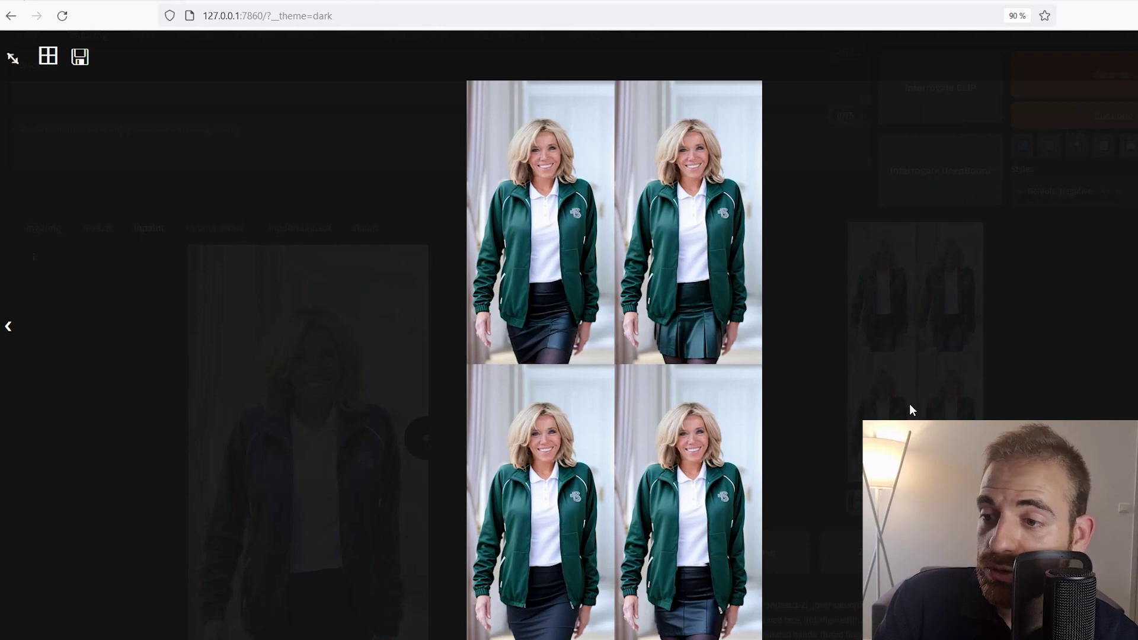
key(Right)
key(Right)
key(Right)
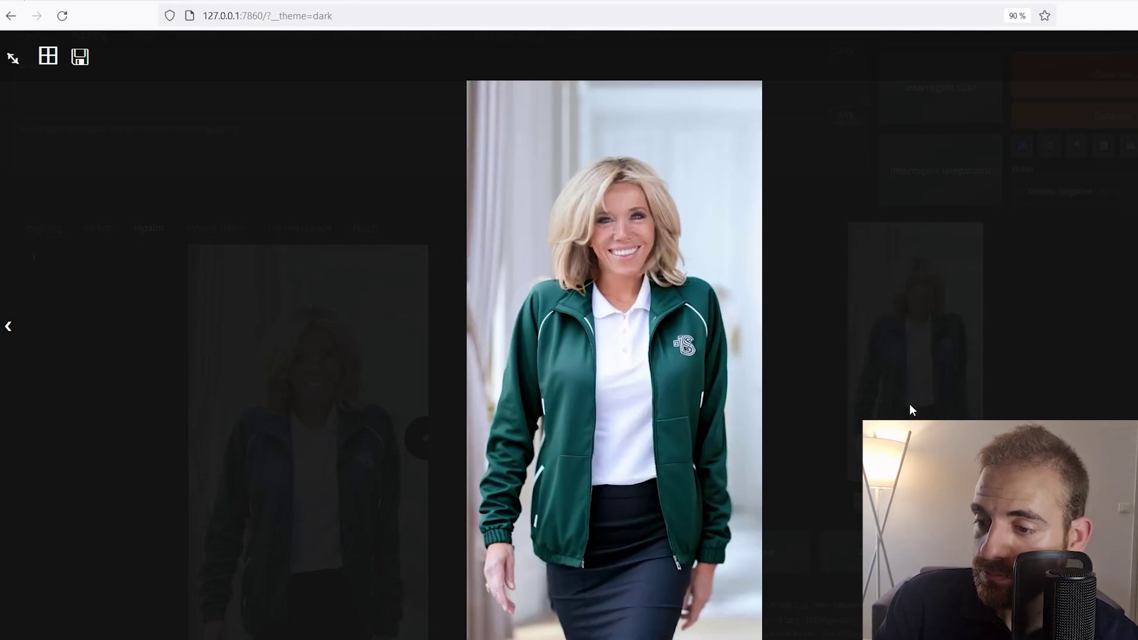
key(Right)
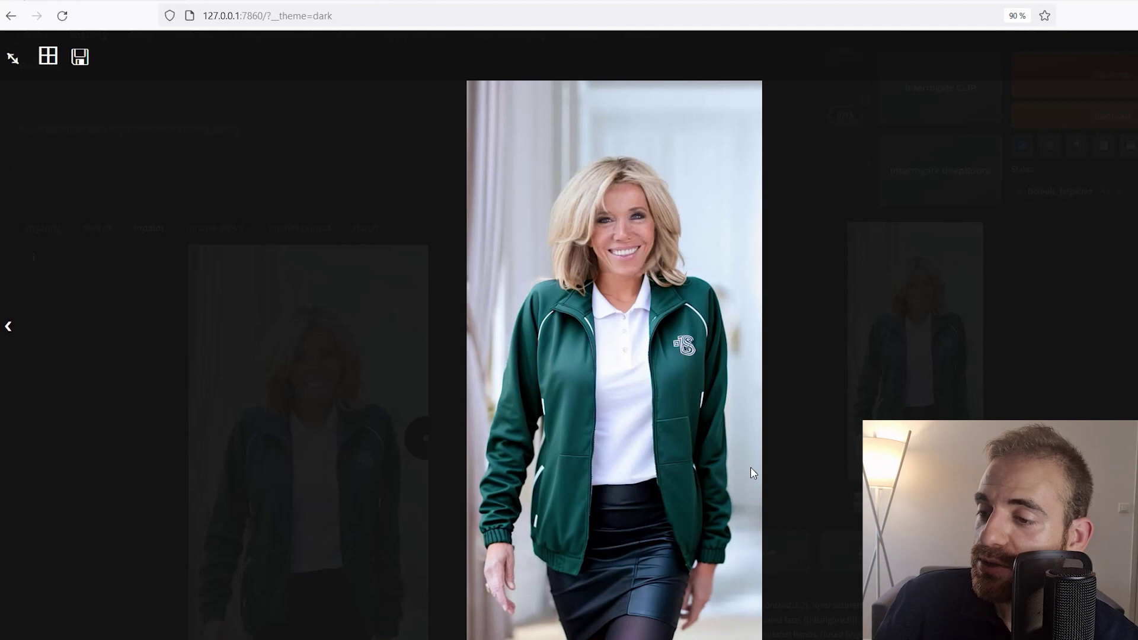
- Send the leather skirt image to inpaint and mask both sides of the green jacket with a smaller brush, leaving the shirt unmasked
click(822, 396)
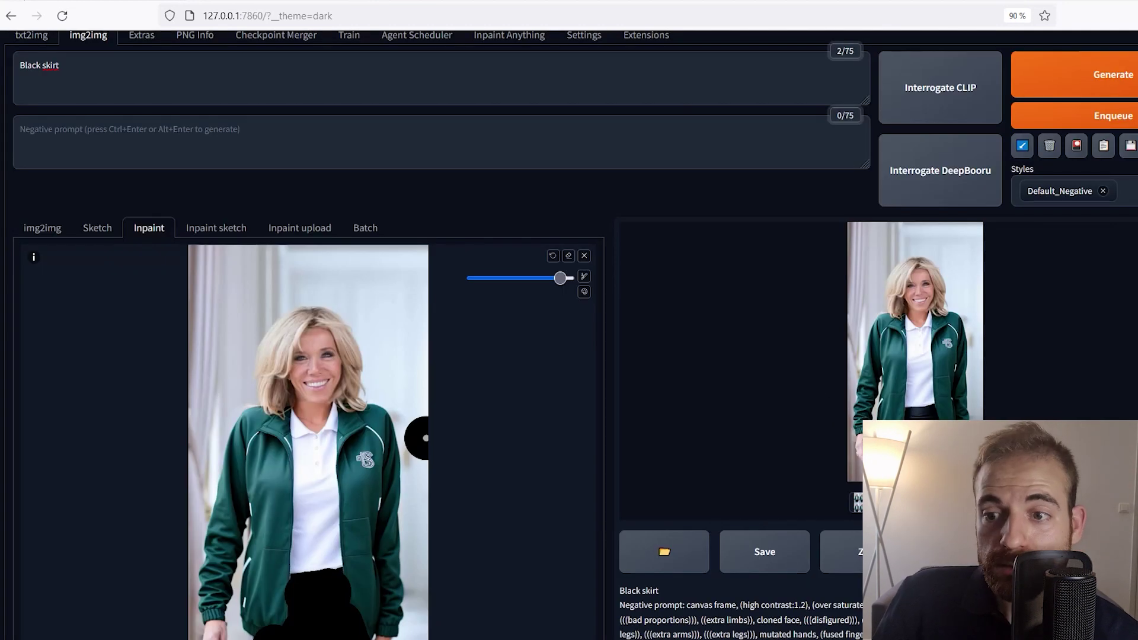
scroll(924, 400, down, 2)
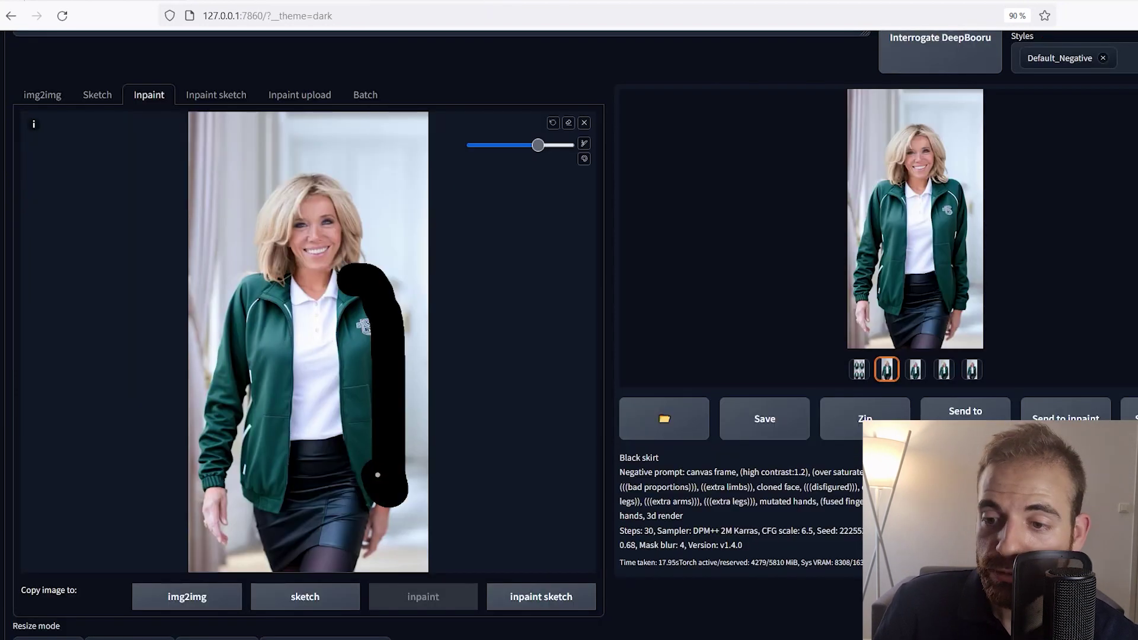
mouse_move(364, 474)
mouse_down()
mouse_move(350, 305)
mouse_move(335, 278)
mouse_move(335, 338)
mouse_up()
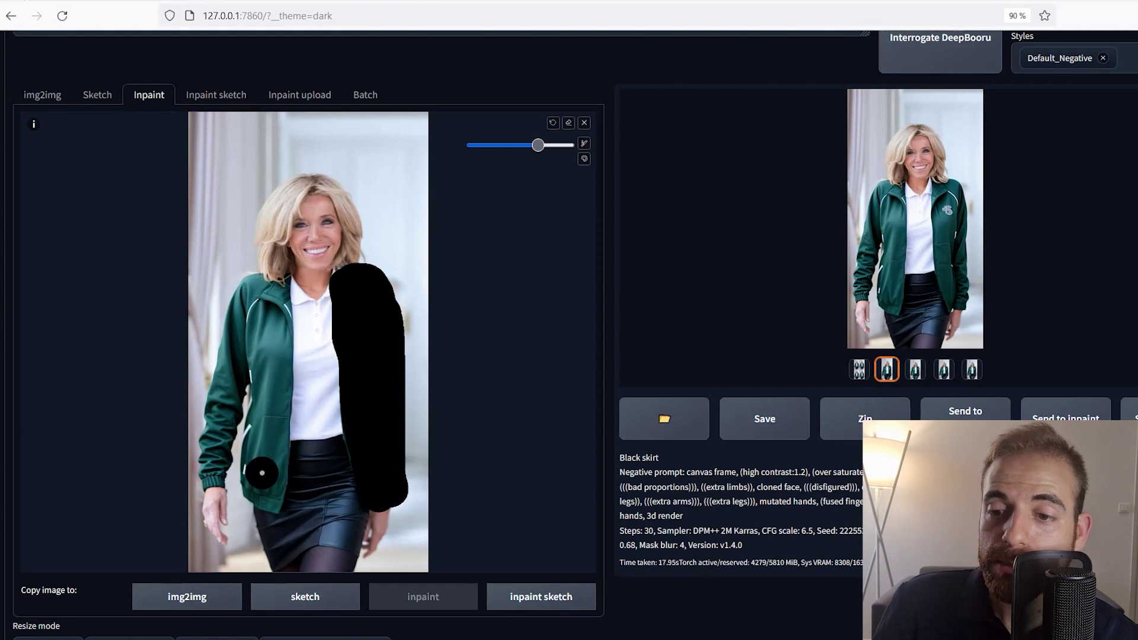
mouse_move(258, 490)
mouse_down()
mouse_move(262, 296)
mouse_move(240, 285)
mouse_move(281, 344)
mouse_move(274, 396)
mouse_move(286, 451)
mouse_up()
- Replace the "Black skirt" prompt with "blue sports jacket"
scroll(286, 450, up, 3)
triple_click(175, 137)
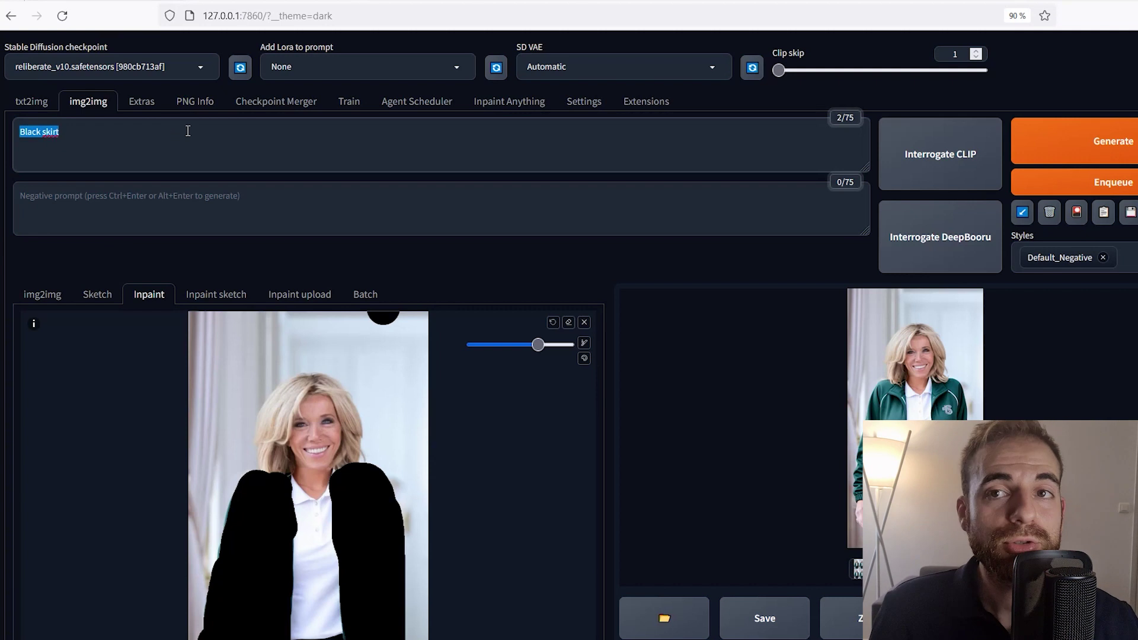
text(blue sports jacket)
scroll(300, 371, down, 3)
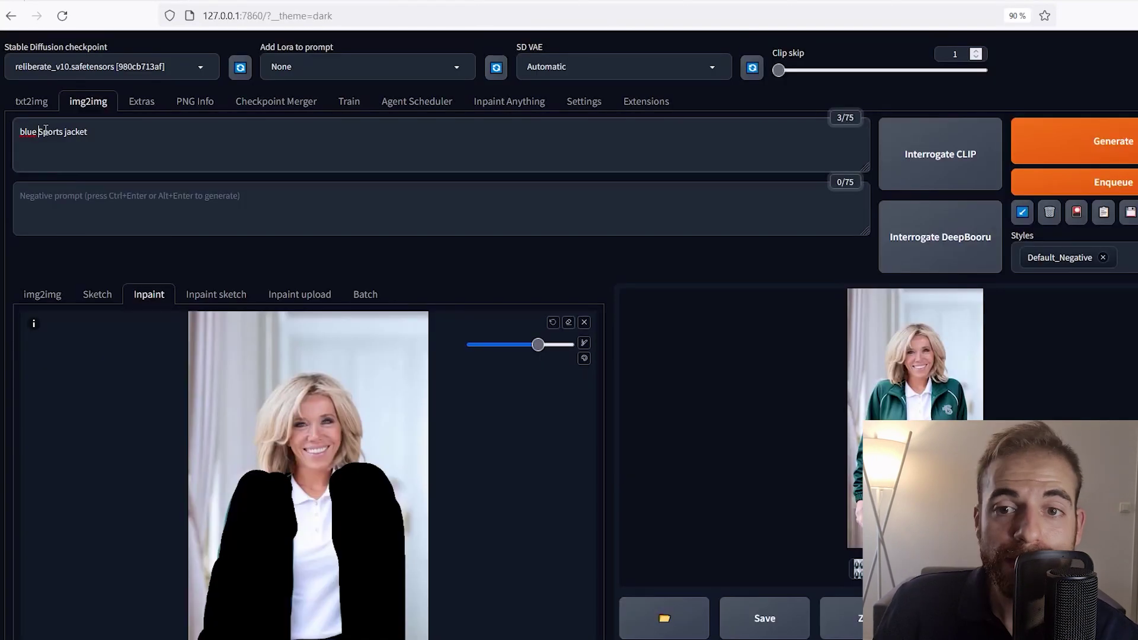
- Change the prompt to "(Black:1.2) Sports jacket, sweatshirt" and generate a new batch
double_click(27, 131)
text(Black Sports jacket)
double_click(28, 132)
key(ctrl+Up)
key(ctrl+Up)
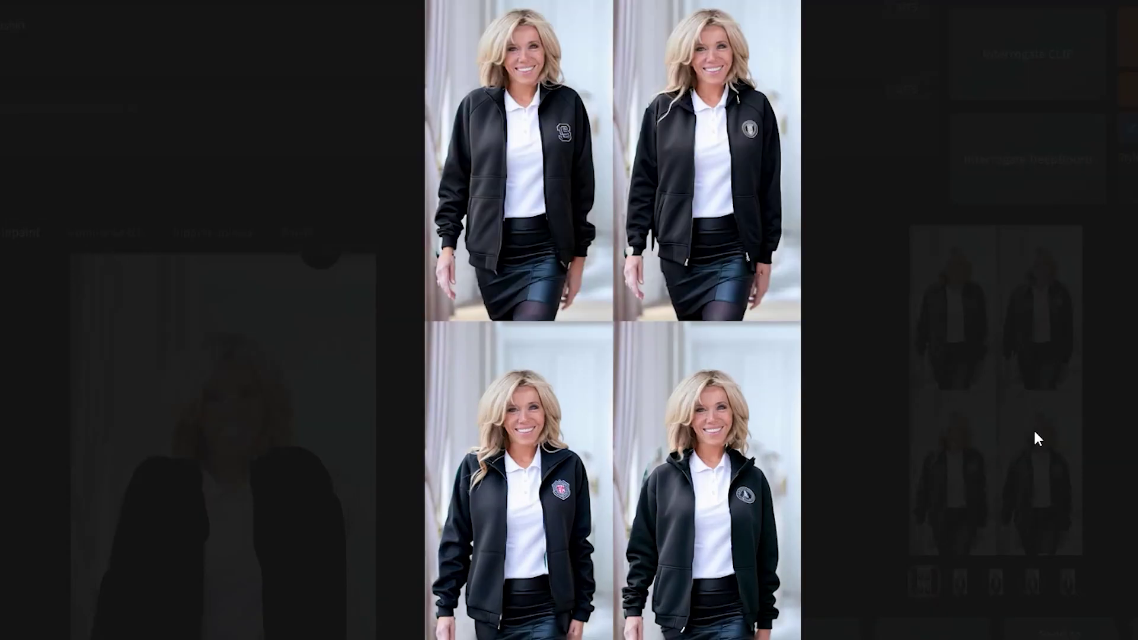
- Examine the black sports jacket images one by one at full size
key(Right)
key(Right)
key(Right)
key(Right)
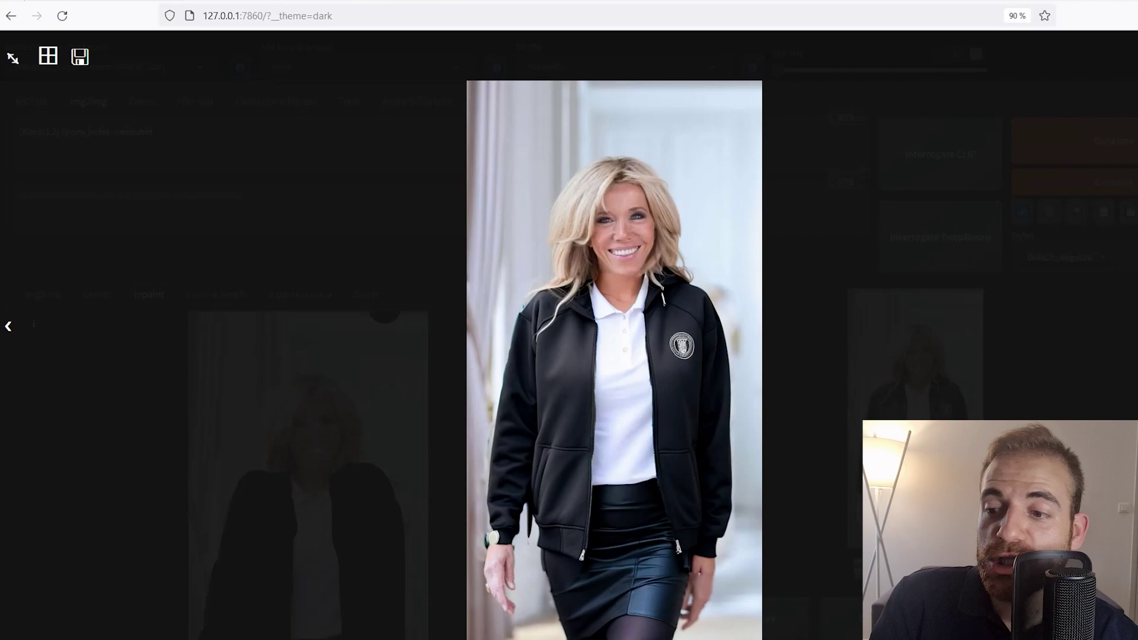
key(Right)
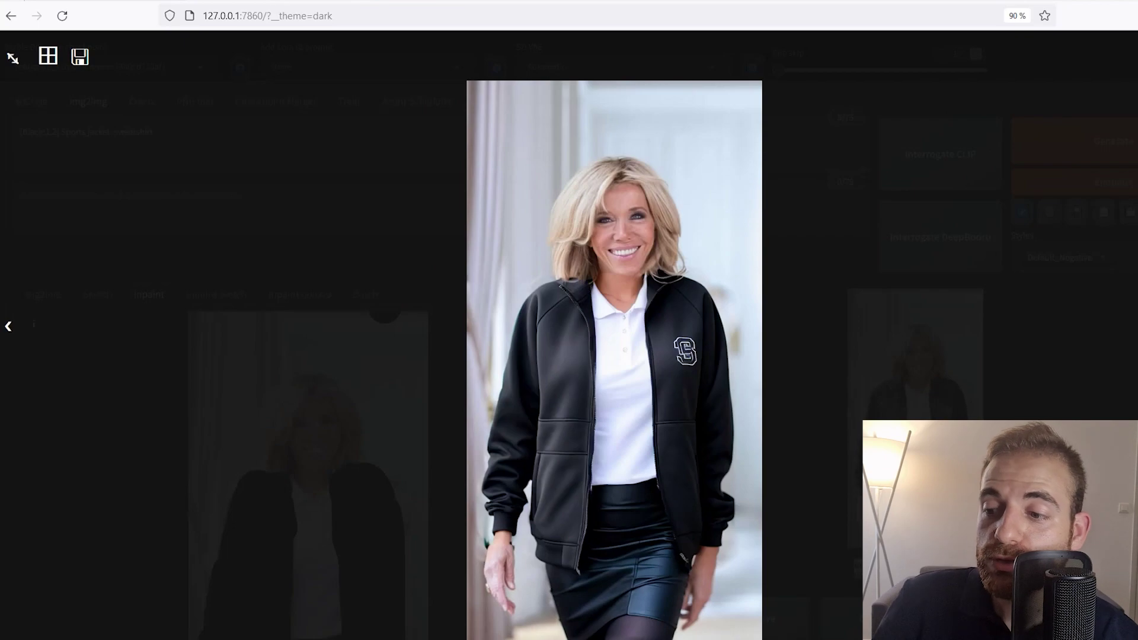
- Send the first black jacket image to inpaint and mask the jacket with a larger brush, leaving the white polo shirt unmasked
click(663, 440)
scroll(556, 384, down, 5)
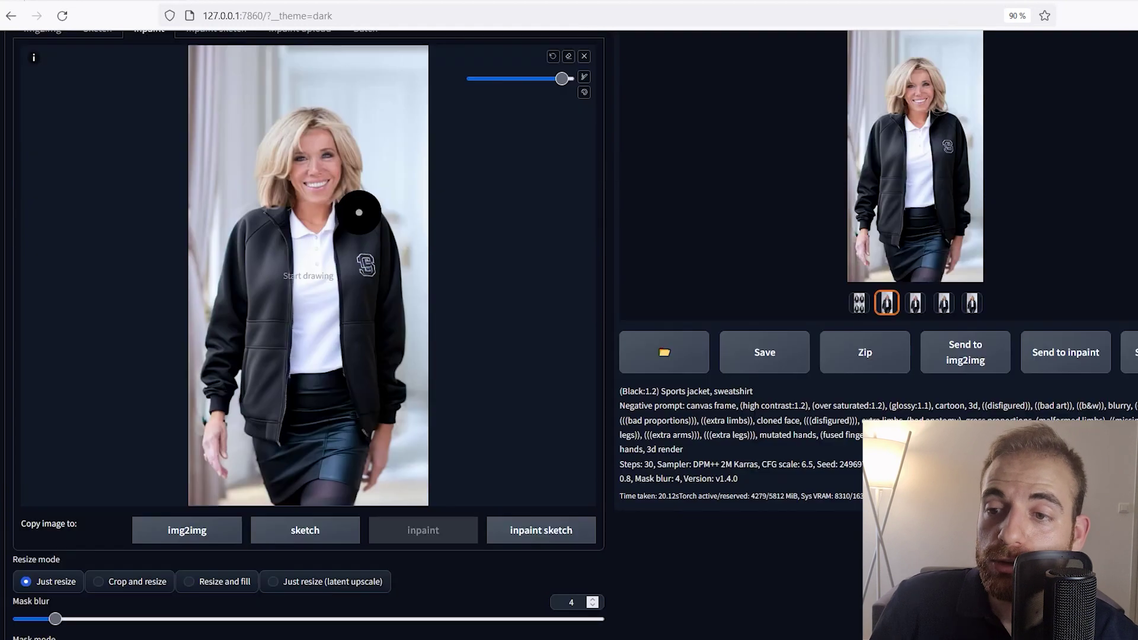
mouse_move(359, 213)
mouse_down()
mouse_move(381, 407)
mouse_move(350, 349)
mouse_move(350, 246)
mouse_up()
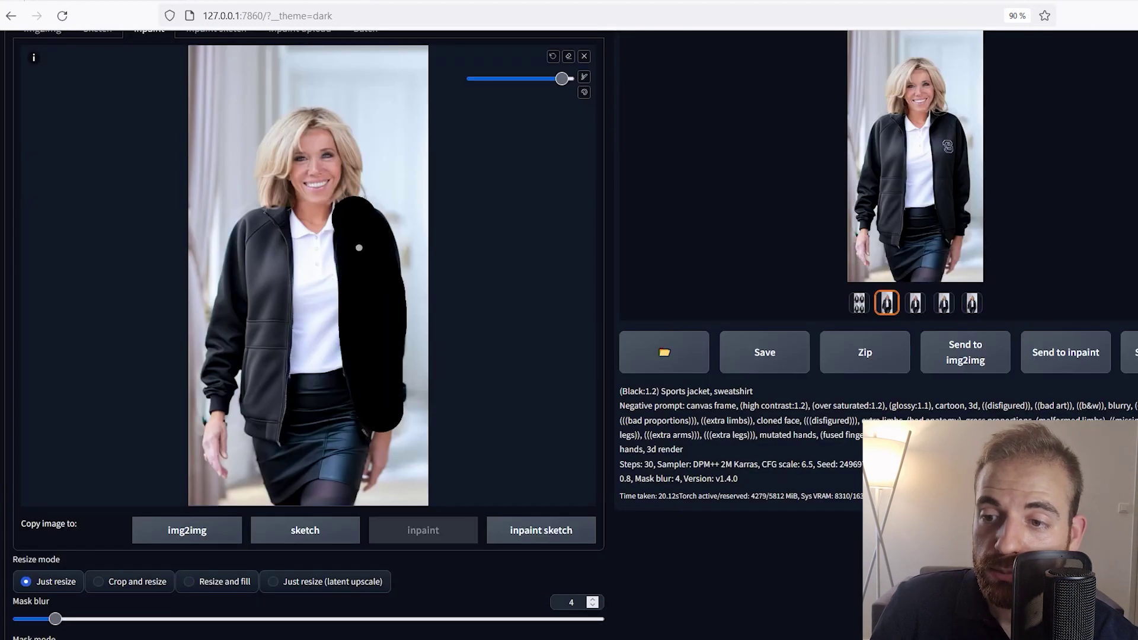
- Change the jacket color in the prompt to dark blue and generate a new batch
scroll(350, 246, up, 5)
double_click(37, 130)
text(dark blue)
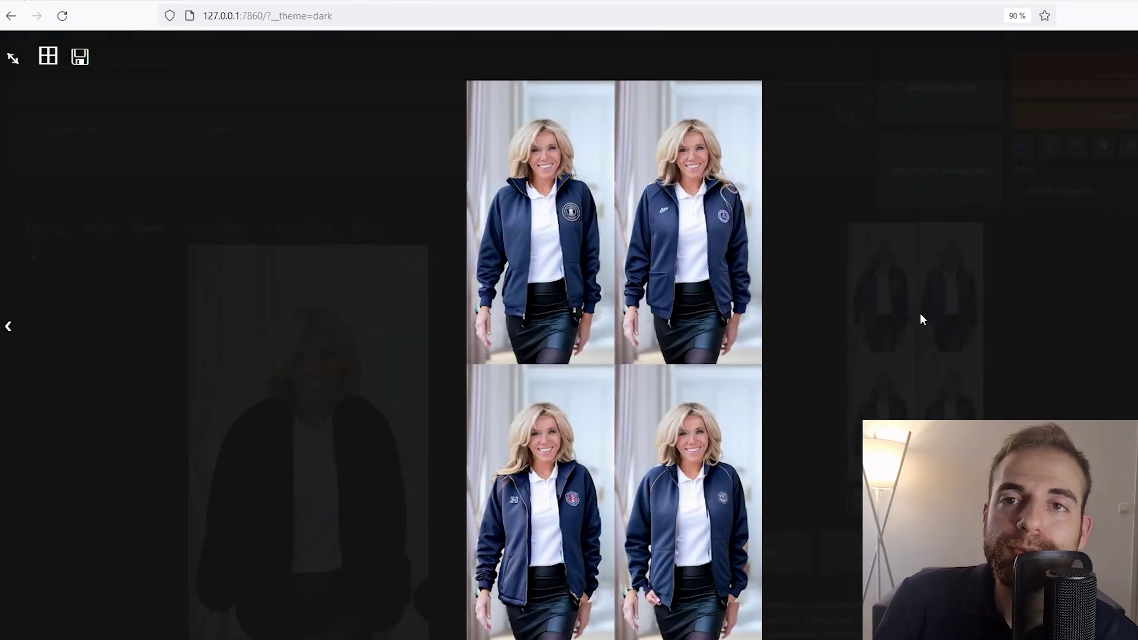
- Send the second dark blue jacket image to inpaint and mask both sides of the jacket, leaving the white polo shirt unmasked
key(Right)
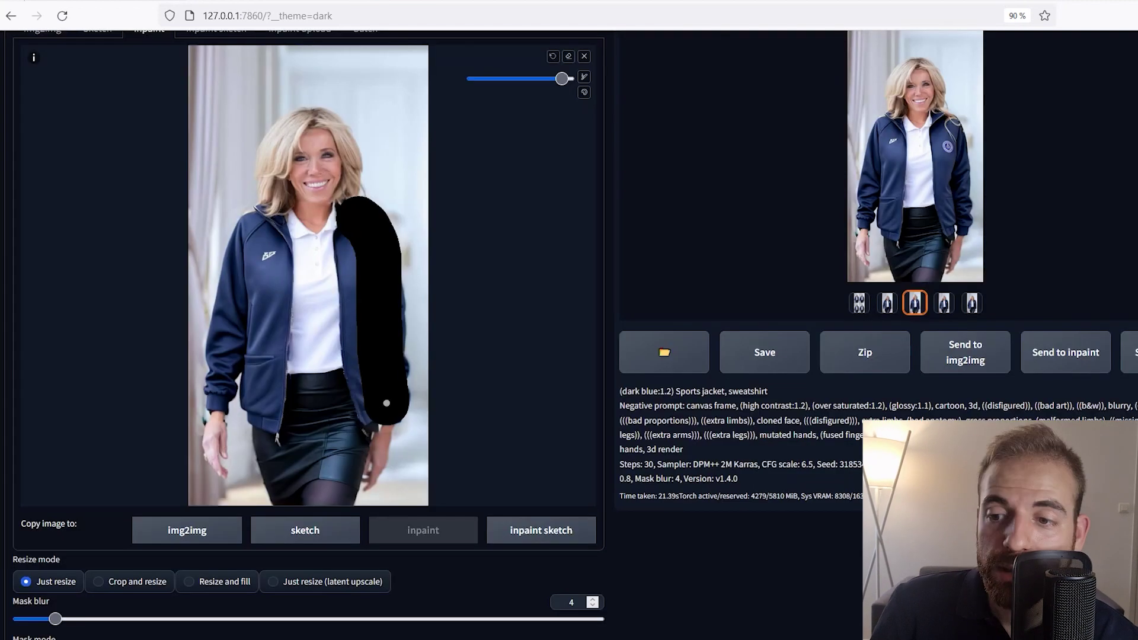
drag(389, 418, 372, 385)
drag(360, 297, 353, 249)
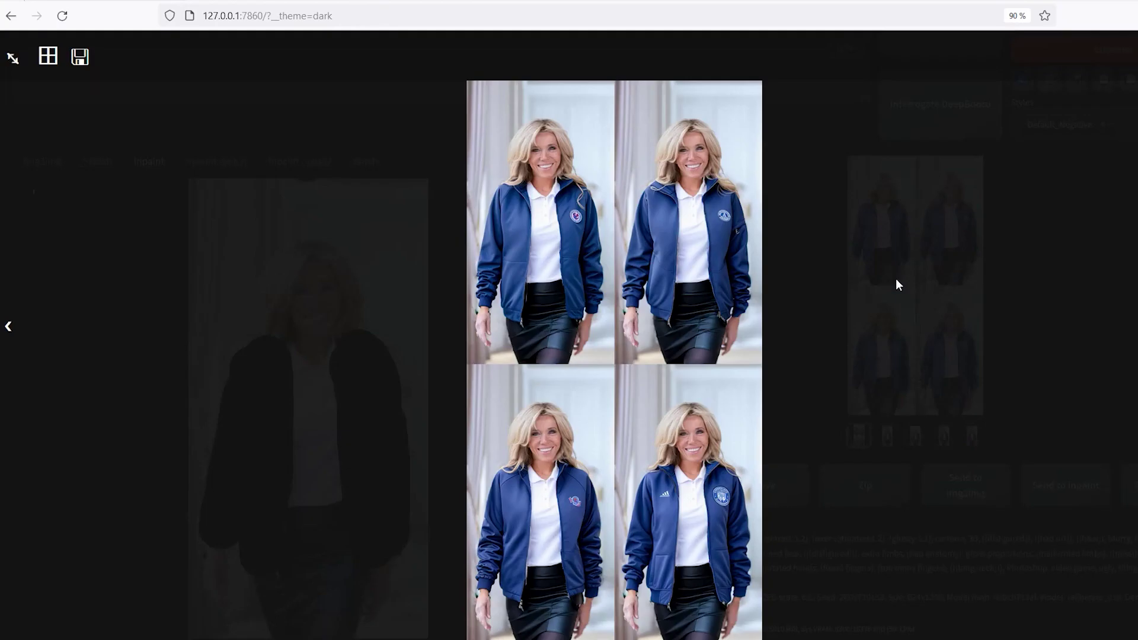
- Examine the blue sports jacket images one by one at full size
key(Right)
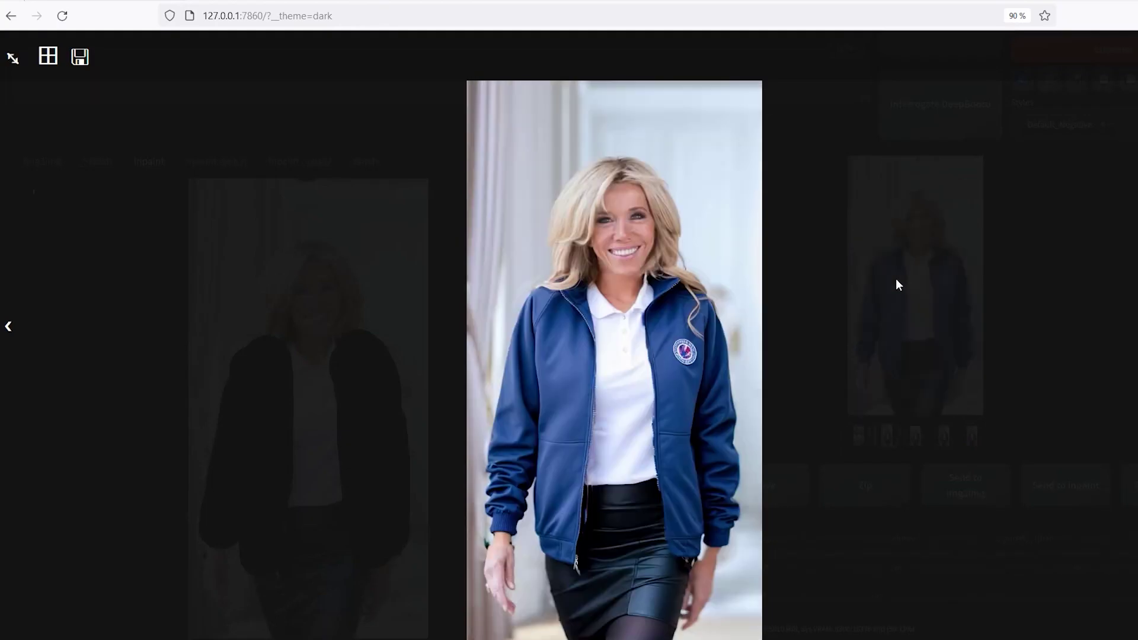
key(Right)
key(Left)
key(Right)
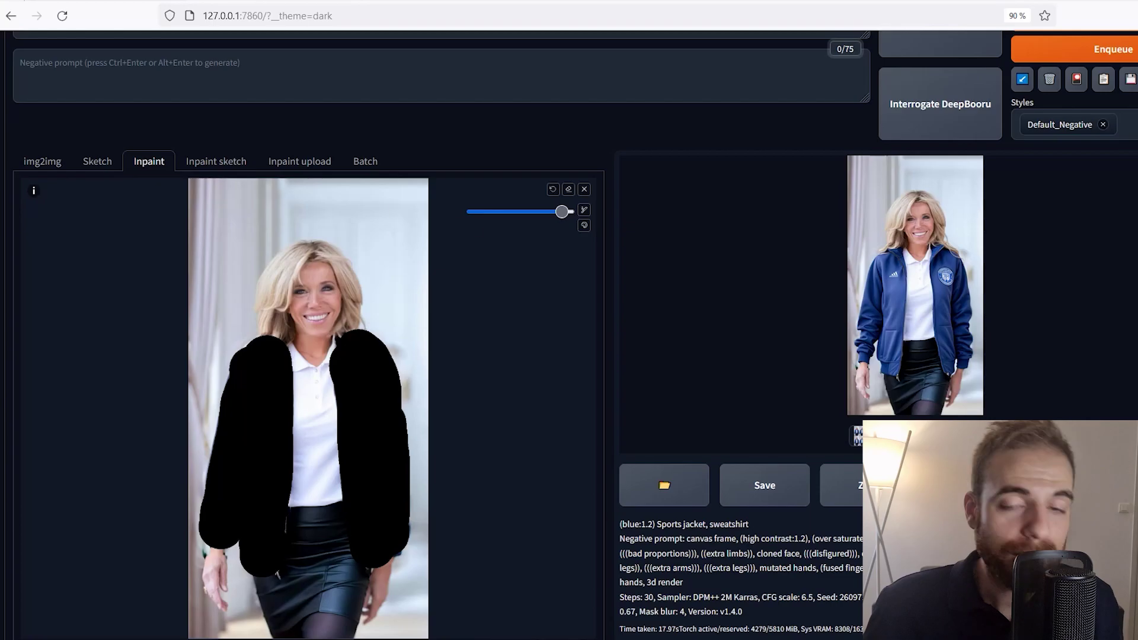
- Load the photo of the waving man into inpaint, adjust the brush size and mask his grey T-shirt
drag(468, 214, 356, 244)
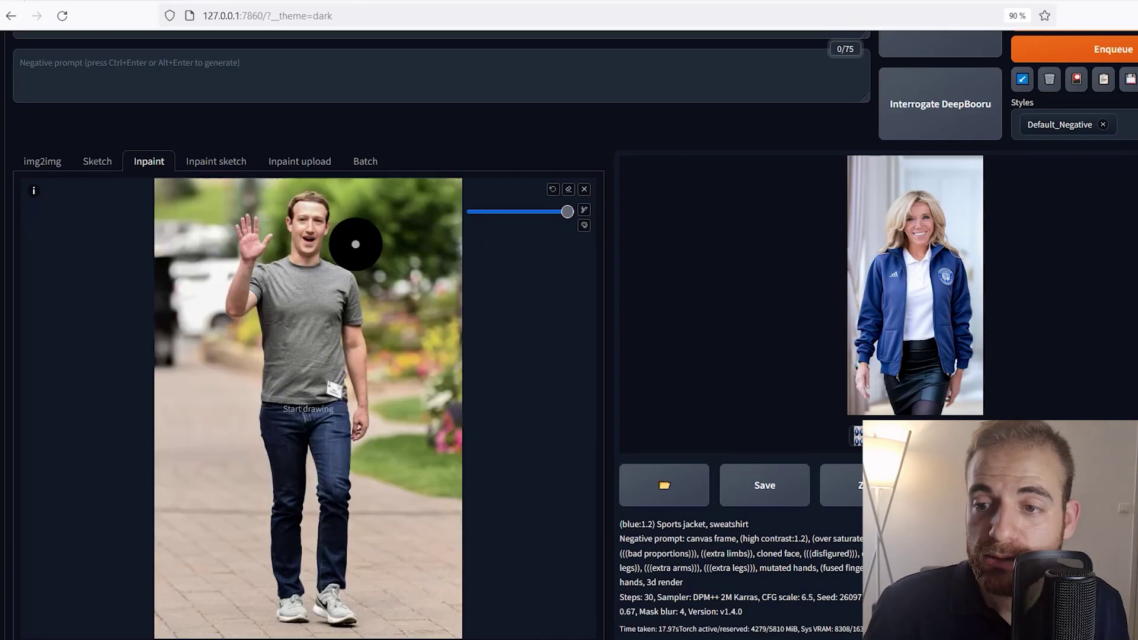
drag(568, 211, 526, 212)
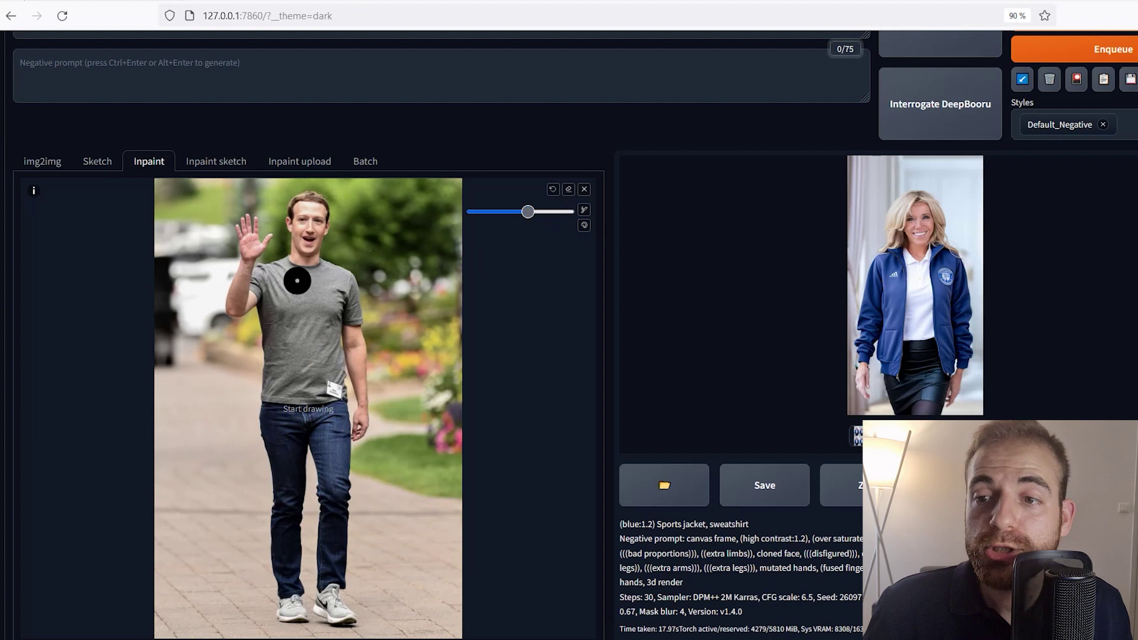
click(544, 212)
mouse_move(310, 276)
mouse_down()
mouse_move(345, 302)
mouse_move(343, 292)
mouse_move(342, 316)
mouse_move(285, 389)
mouse_move(347, 396)
mouse_up()
- Replace the prompt with "Expensive suit, classy"
scroll(219, 233, up, 3)
click(161, 138)
drag(161, 138, 63, 120)
text(Expensive Suit)
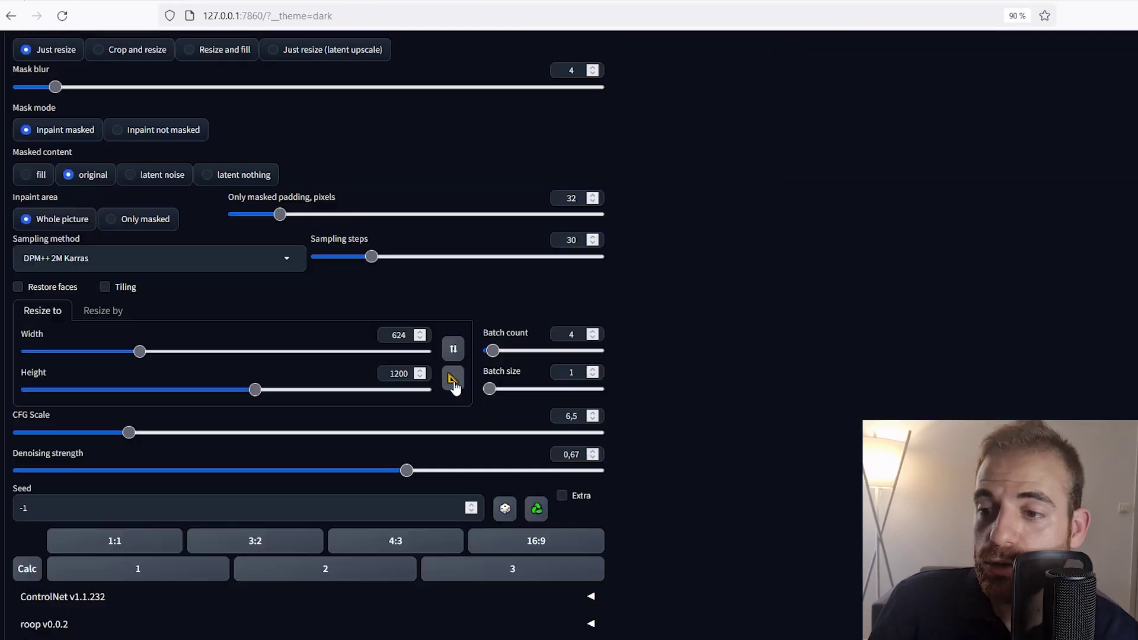
- Match the output size to the photo at 667 × 1000, set the denoising strength to 0.76 and generate the batch
scroll(454, 385, down, 10)
click(453, 383)
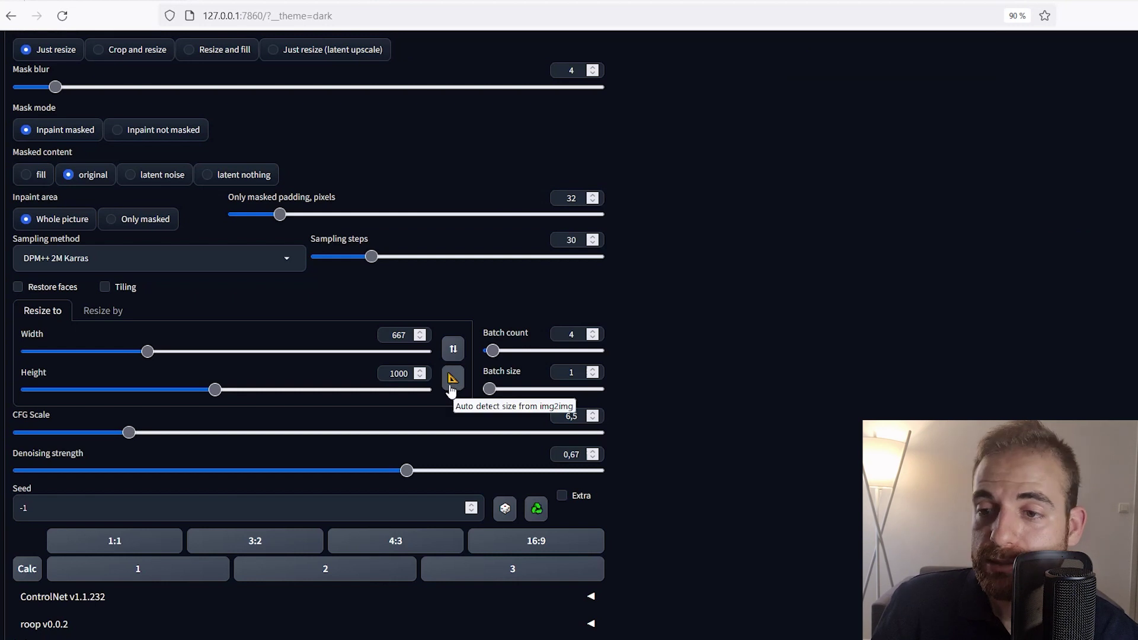
drag(407, 471, 452, 471)
scroll(602, 471, up, 10)
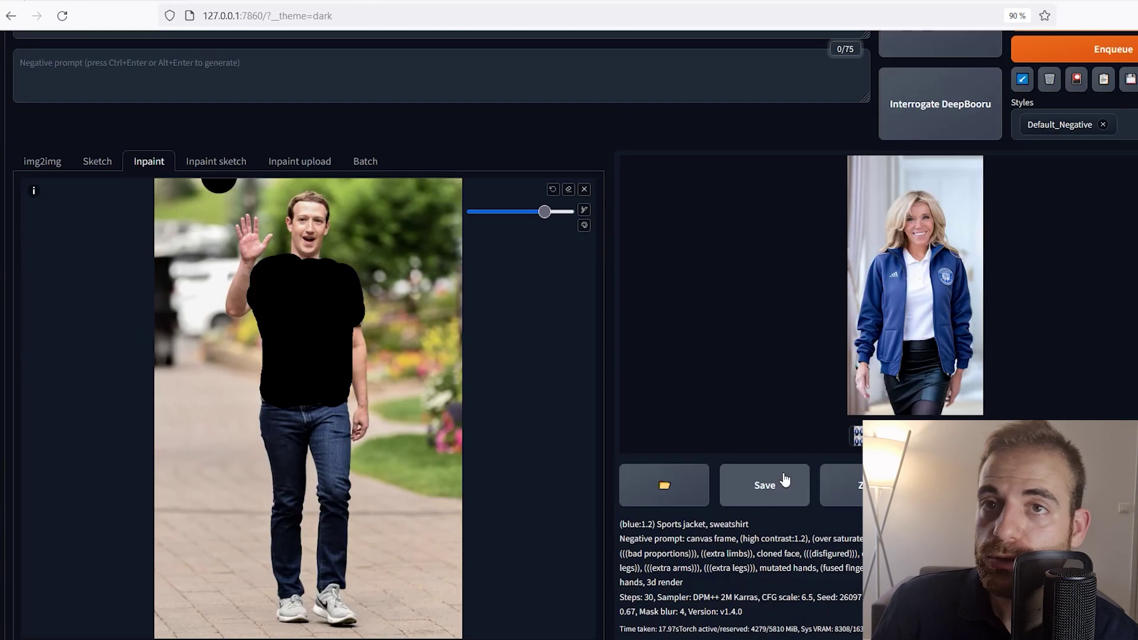
scroll(1045, 92, up, 2)
click(1052, 86)
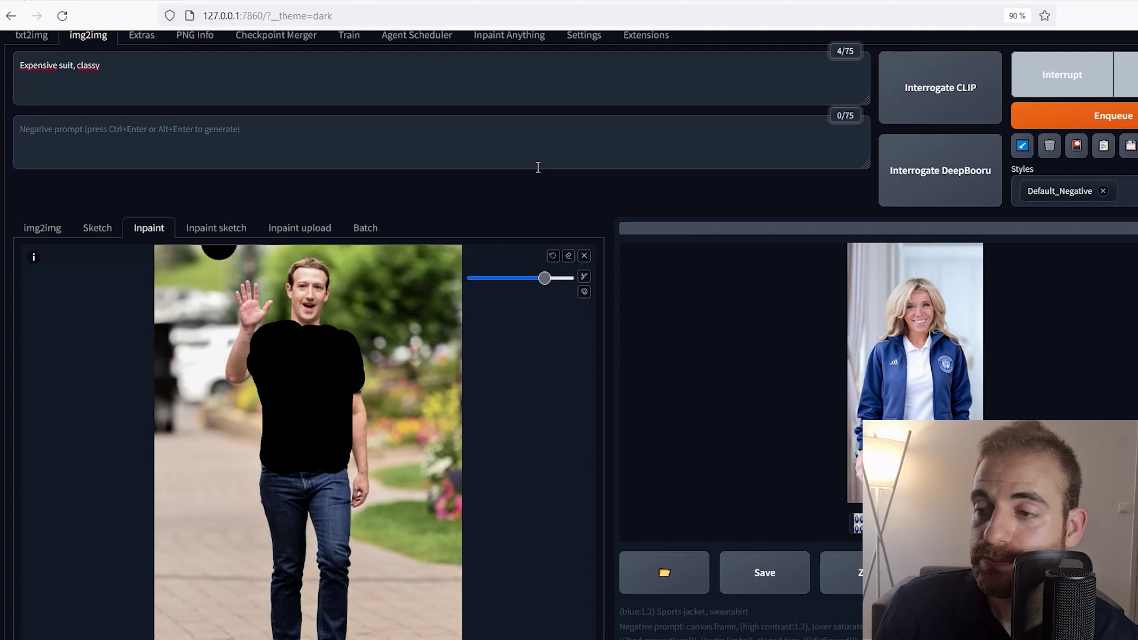
- Examine the first batch of suit images of the man one by one at full size
scroll(930, 317, down, 2)
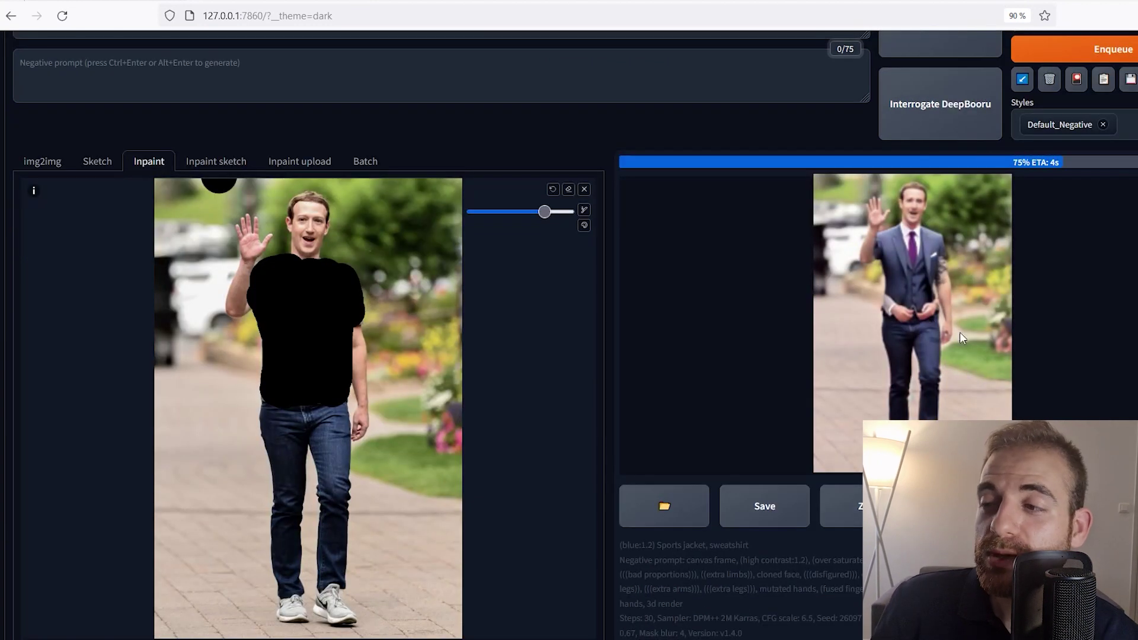
click(877, 243)
key(Right)
key(Right)
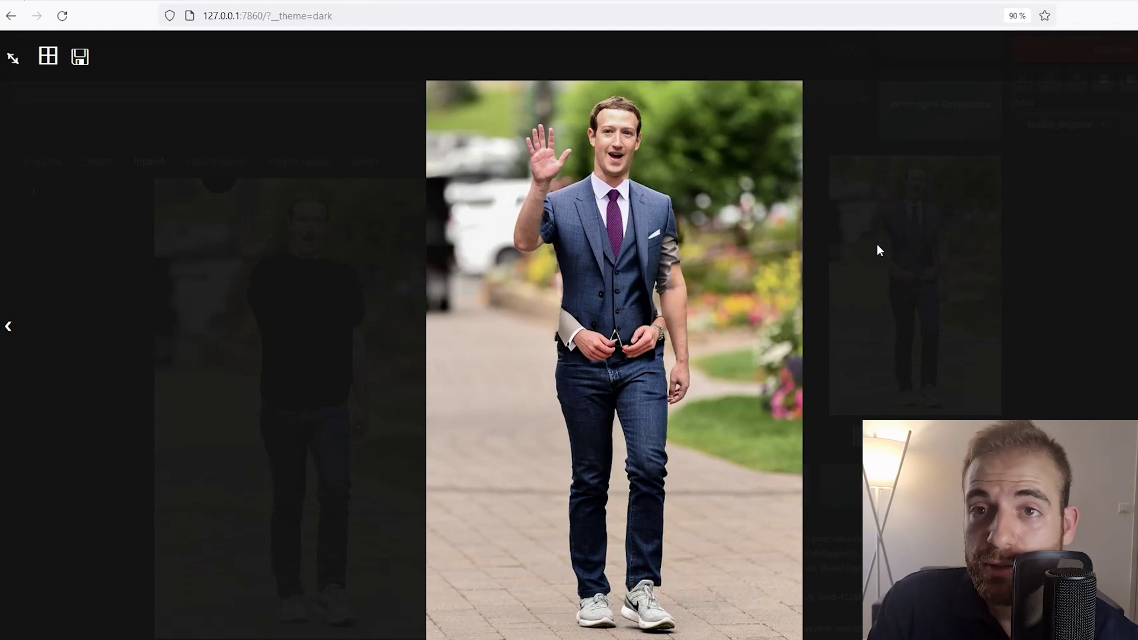
click(877, 243)
- Set the denoising strength to 0.6 and generate a new batch of suit images
scroll(638, 303, down, 15)
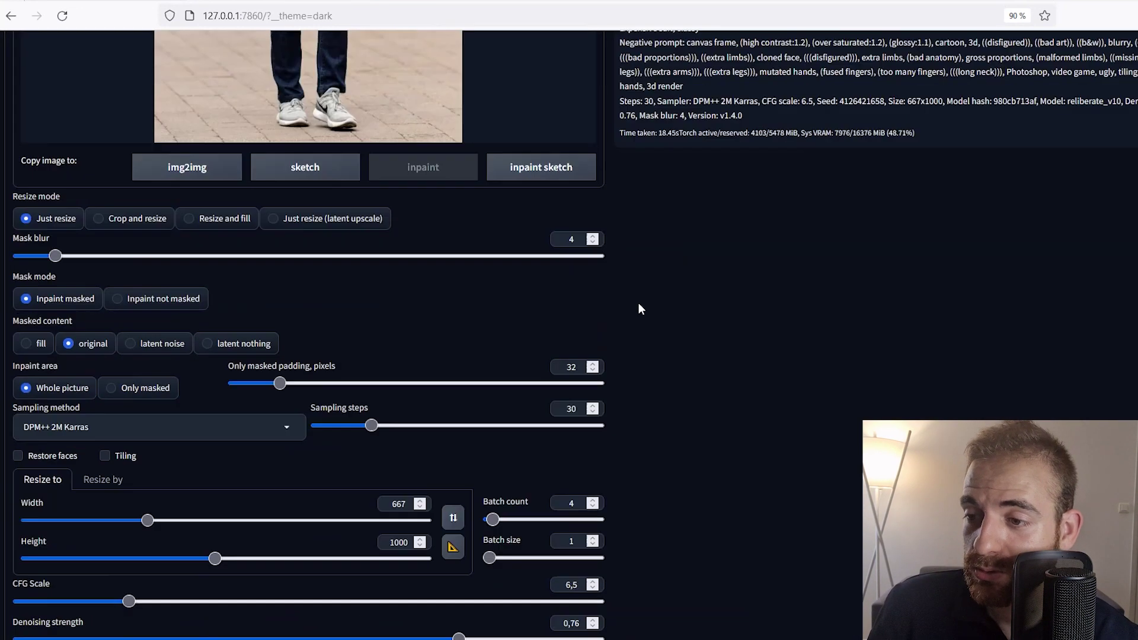
drag(459, 404, 367, 405)
scroll(829, 422, up, 12)
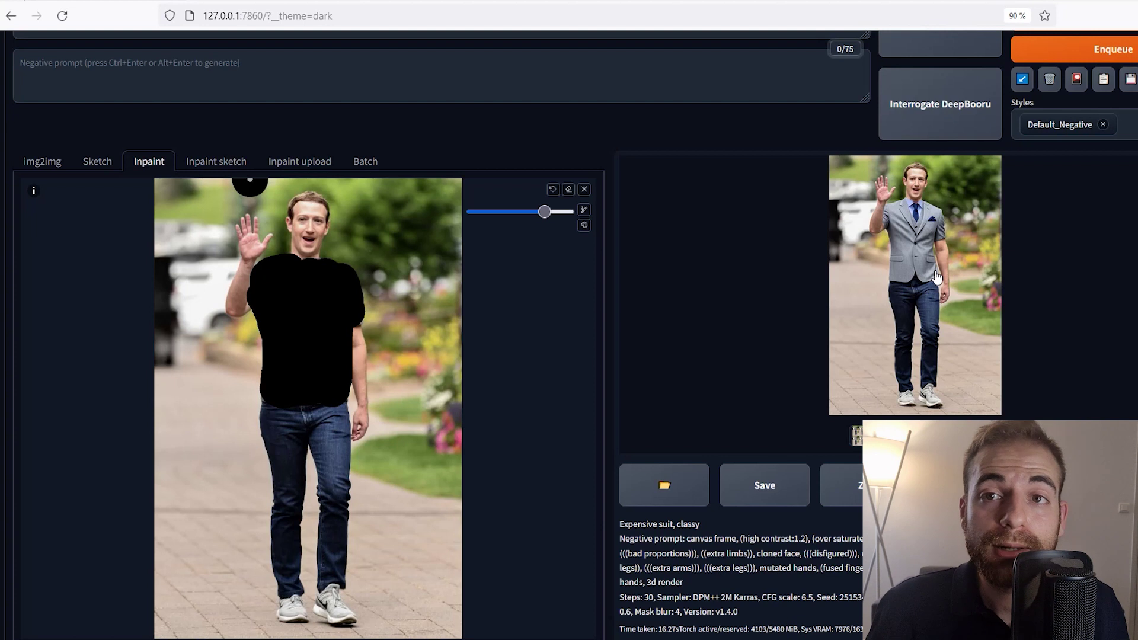
- Examine the suit images generated at 0.6 denoising strength at full size
click(925, 251)
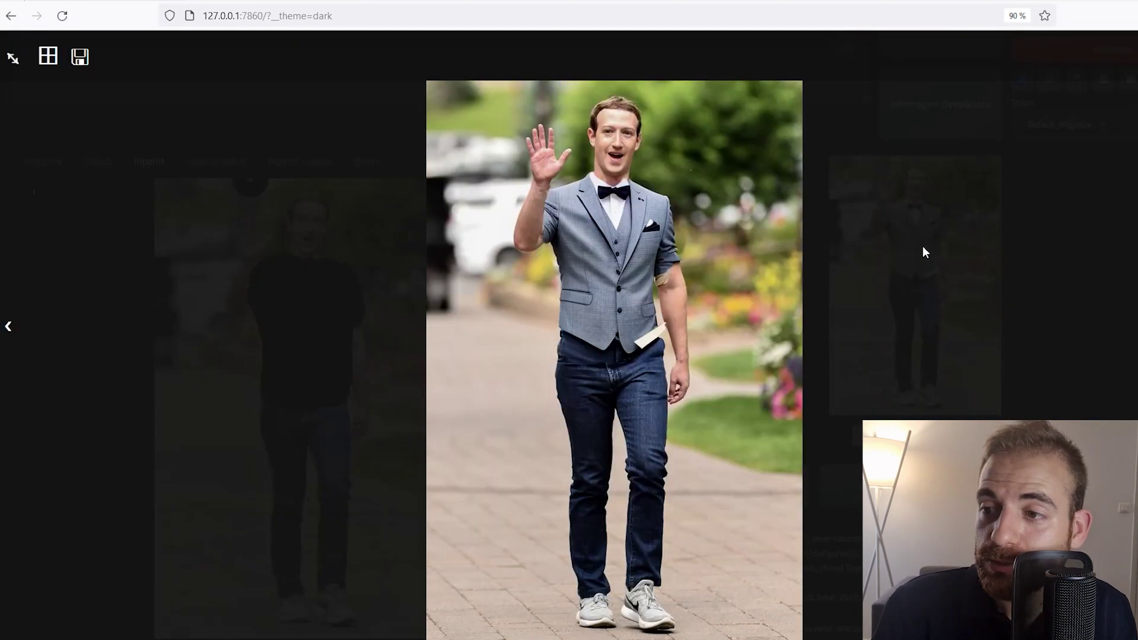
key(Right)
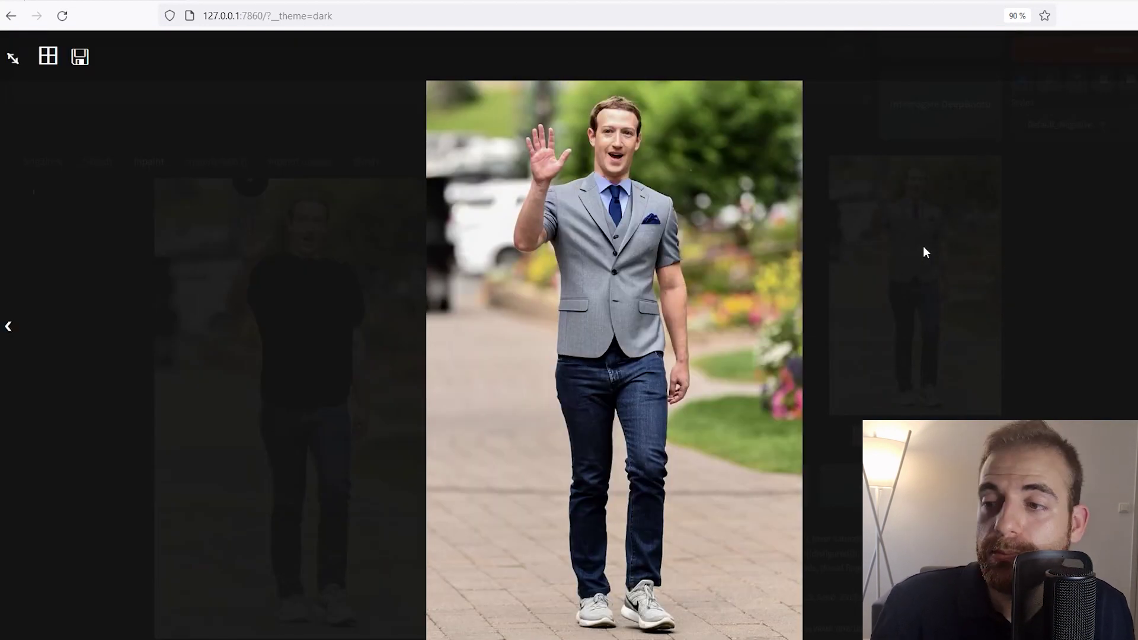
click(922, 246)
- Set the denoising strength to 0.54, generate another batch and view the grey double-breasted suit image at full size
scroll(678, 300, down, 10)
drag(366, 389, 316, 391)
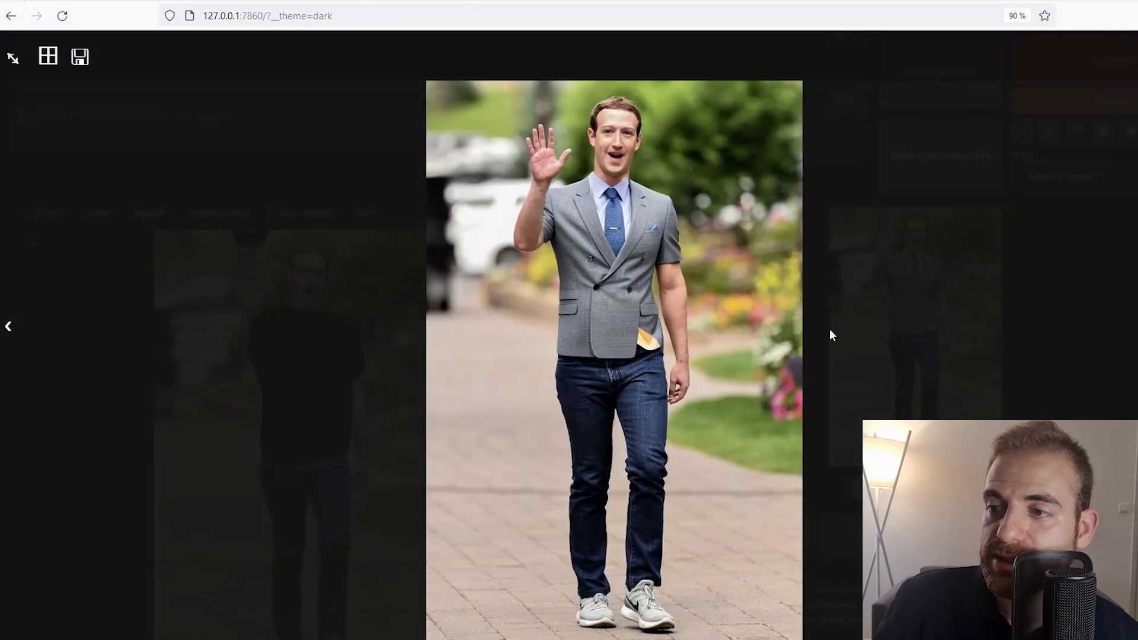
click(934, 321)
- Send the grey double-breasted suit image to inpaint, mask the jeans and generate with the prompt "Expensive suit, classy pants"
scroll(935, 322, down, 2)
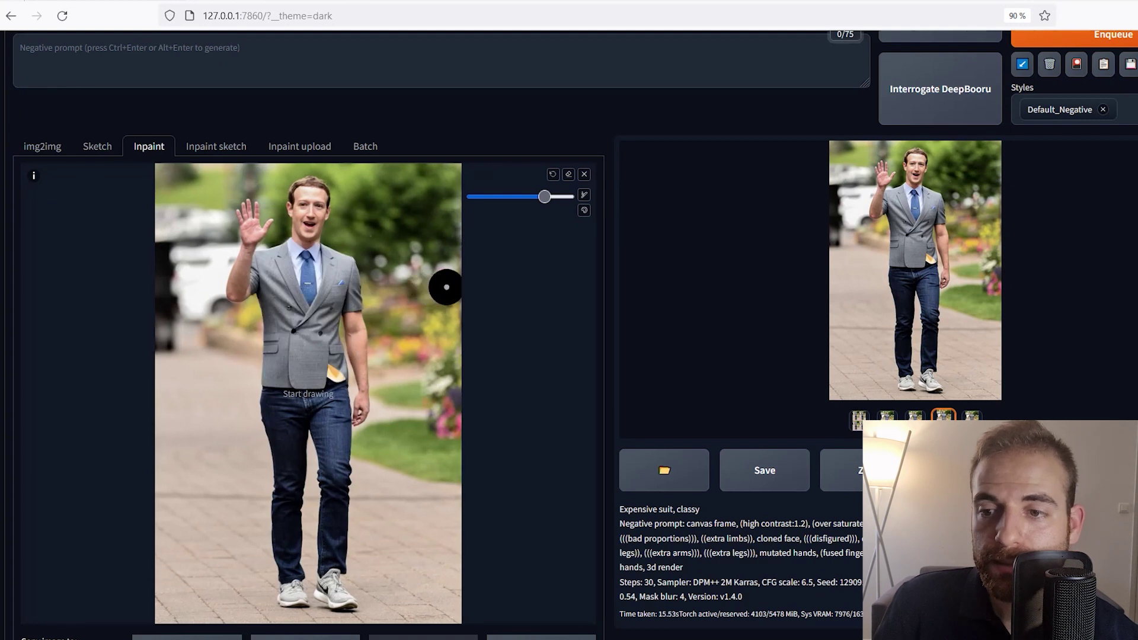
scroll(356, 309, down, 2)
mouse_move(274, 334)
mouse_down()
mouse_move(338, 333)
mouse_move(334, 480)
mouse_up()
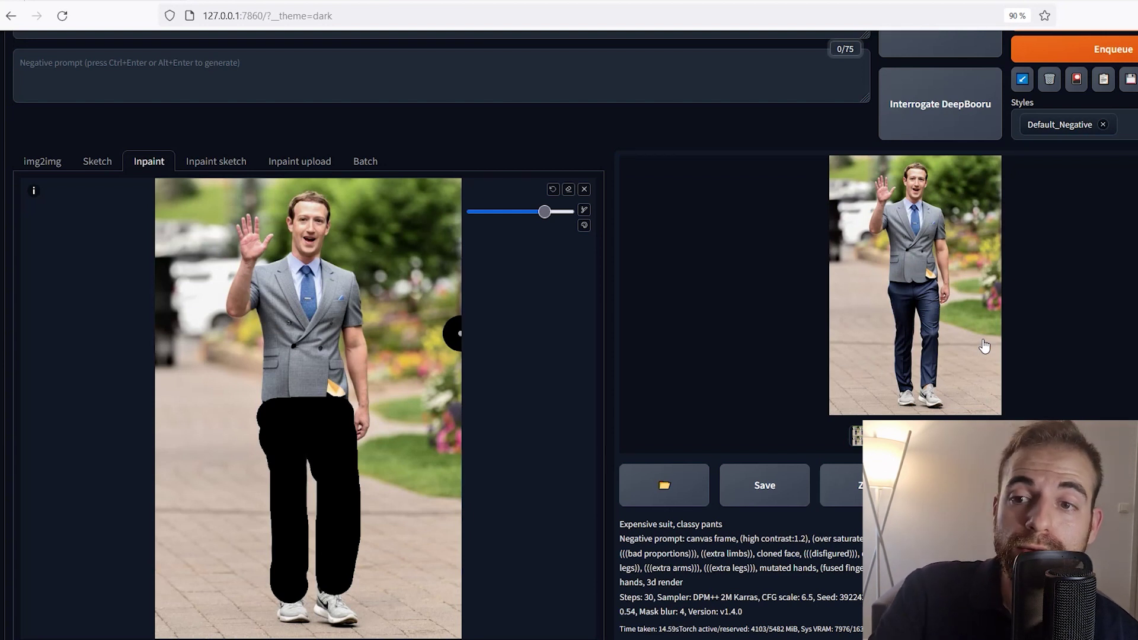
click(984, 346)
click(937, 284)
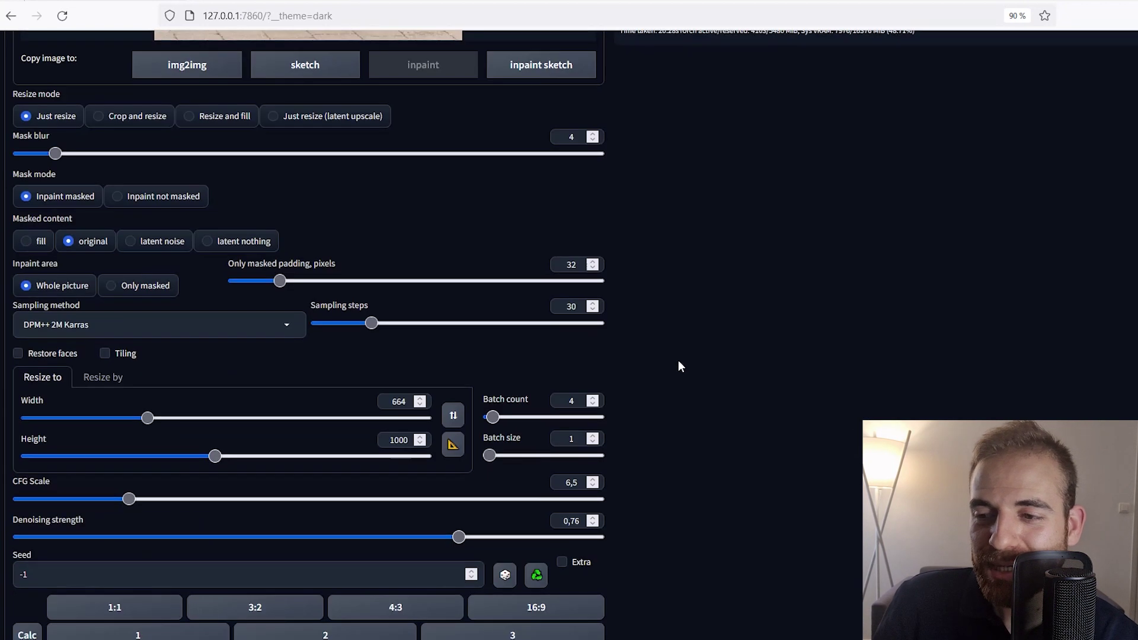
- Lower the denoising strength for the "Sentō Fuku, dragon ball outfit" prompt and generate a new batch
scroll(678, 365, down, 2)
drag(460, 403, 424, 403)
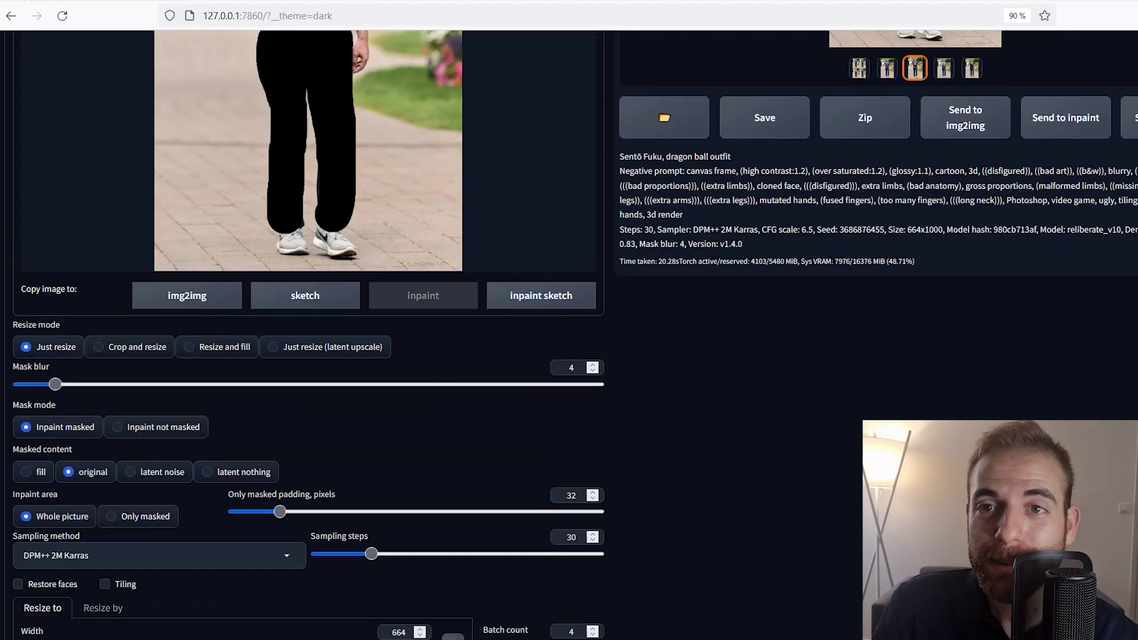
scroll(569, 320, up, 5)
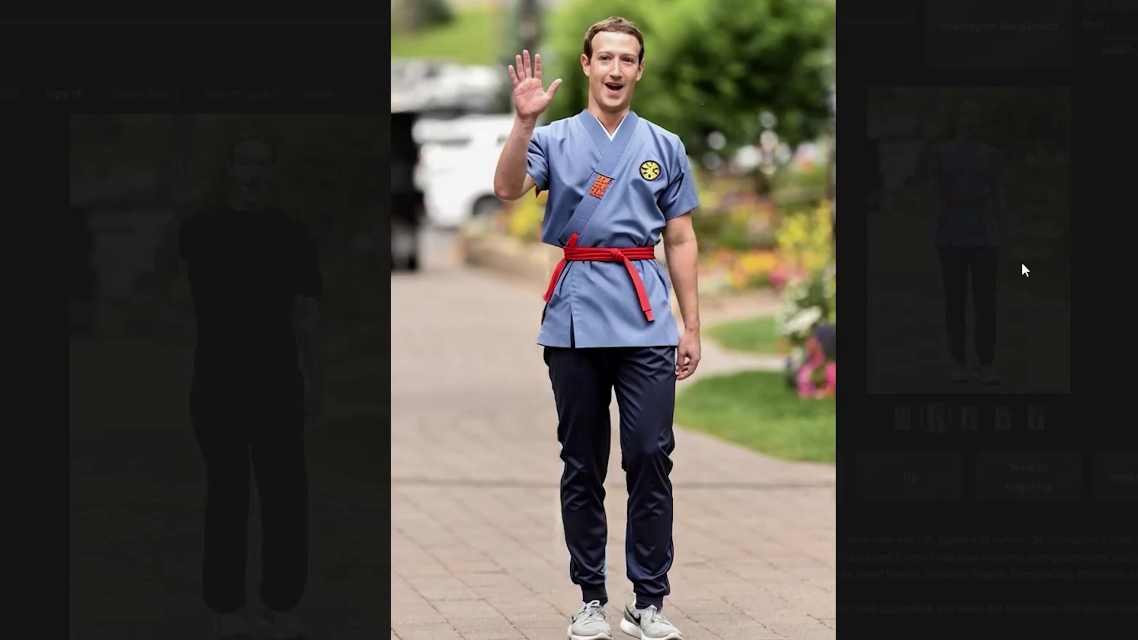